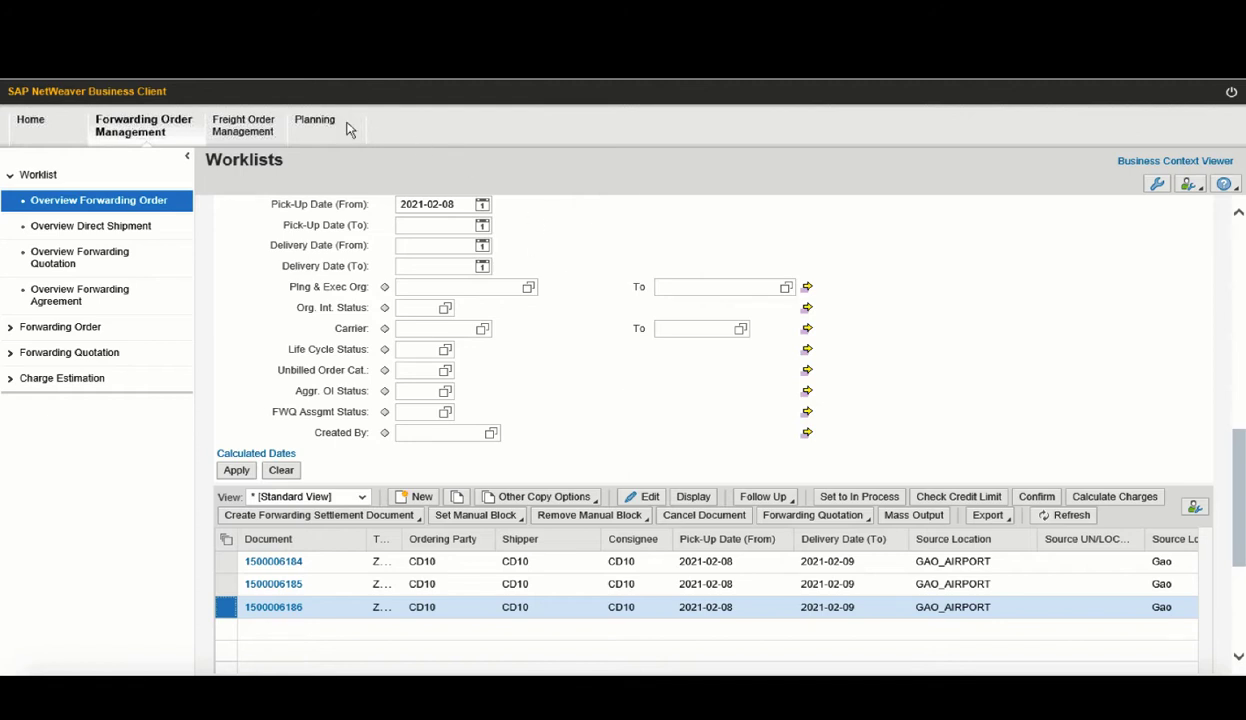
Open the Transportation Cockpit from the Planning area and add a profile and layout set described as COE Inter DAP.
{"action": "left_click", "coordinate": [315, 124]}
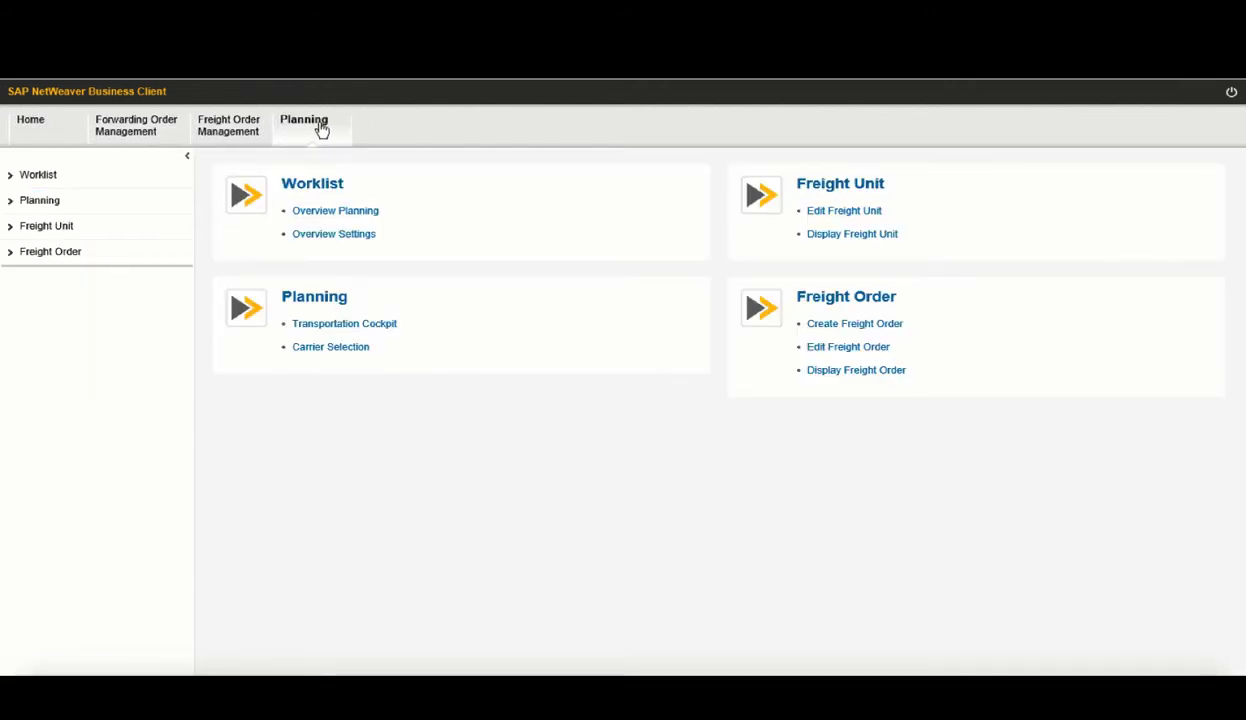
{"action": "left_click", "coordinate": [354, 330]}
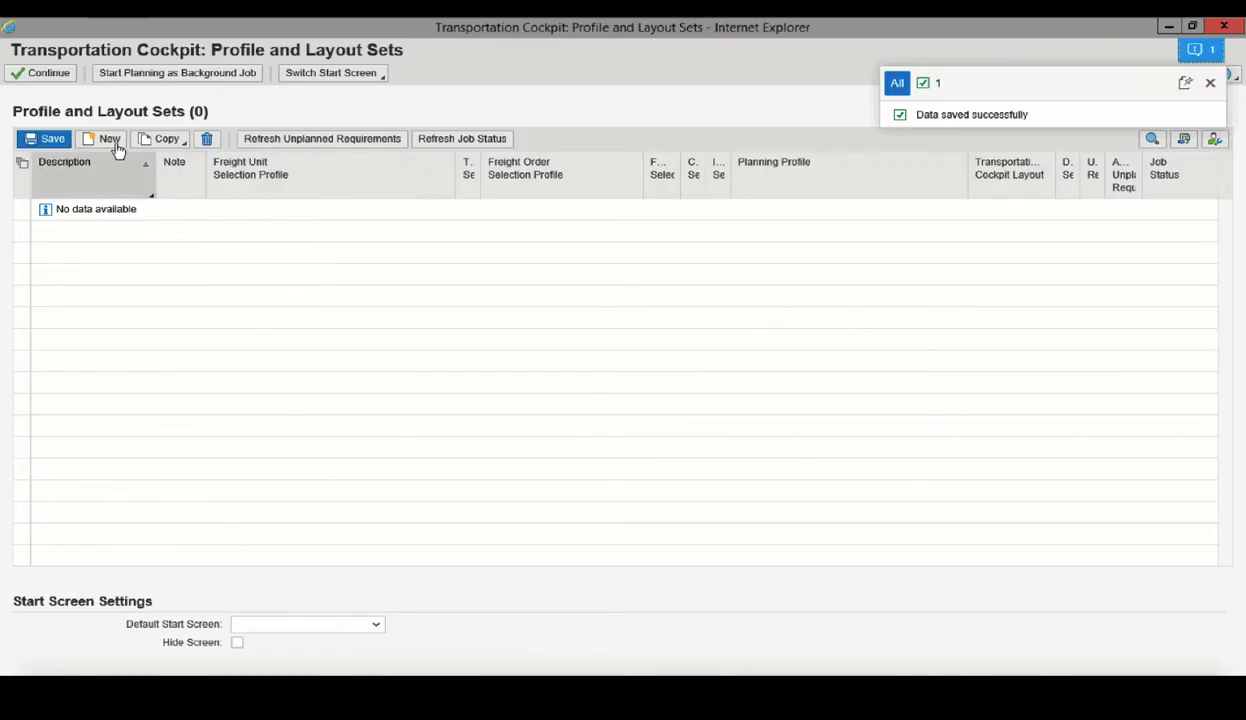
{"action": "left_click", "coordinate": [112, 146]}
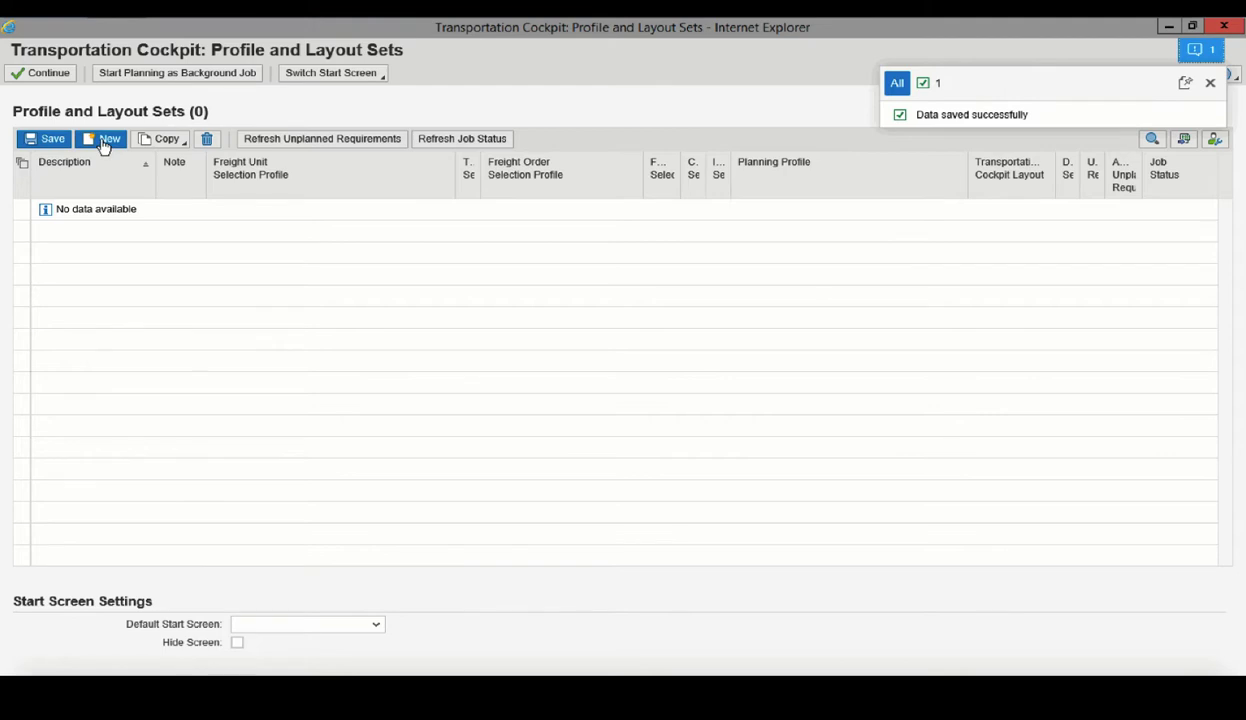
{"action": "left_click", "coordinate": [104, 146]}
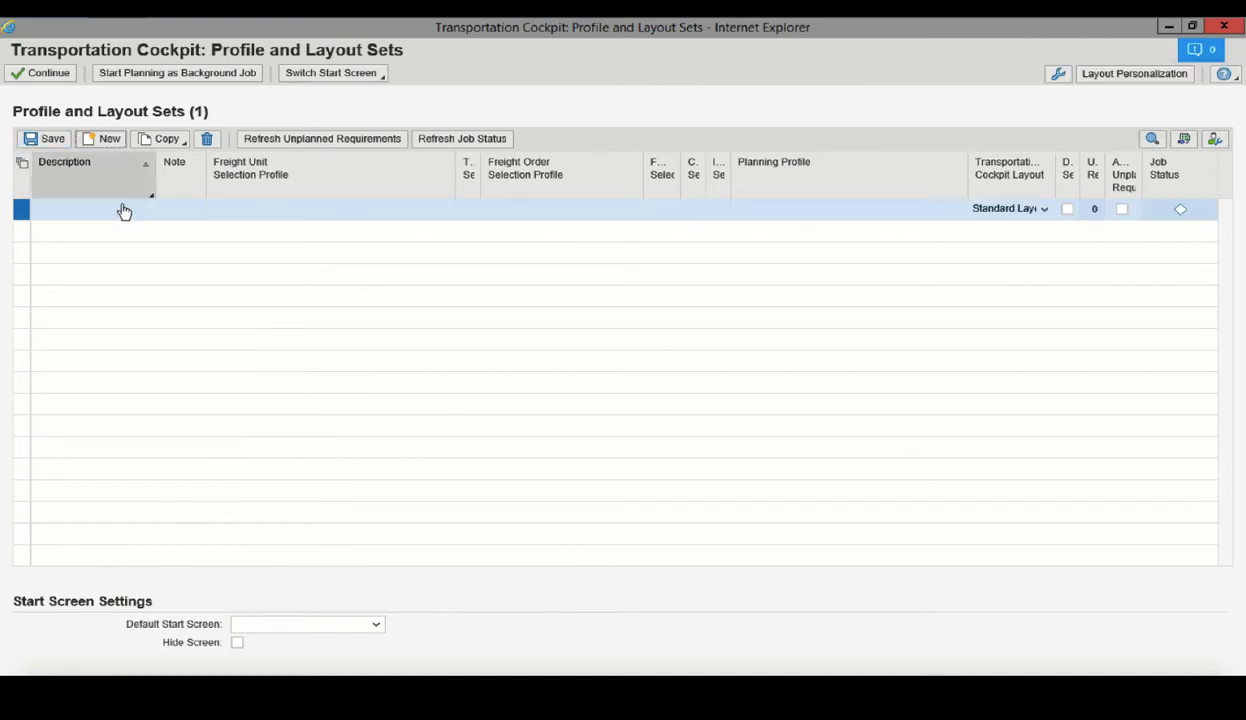
{"action": "left_click", "coordinate": [122, 214]}
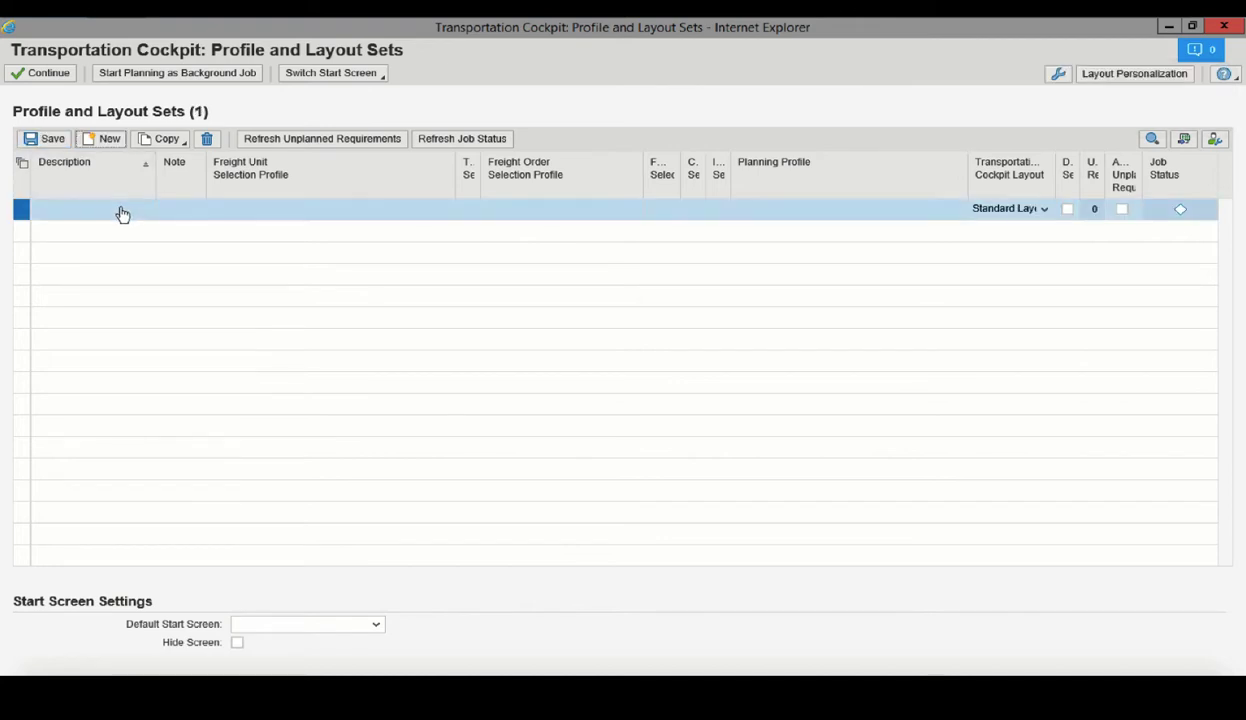
{"action": "left_click", "coordinate": [110, 219]}
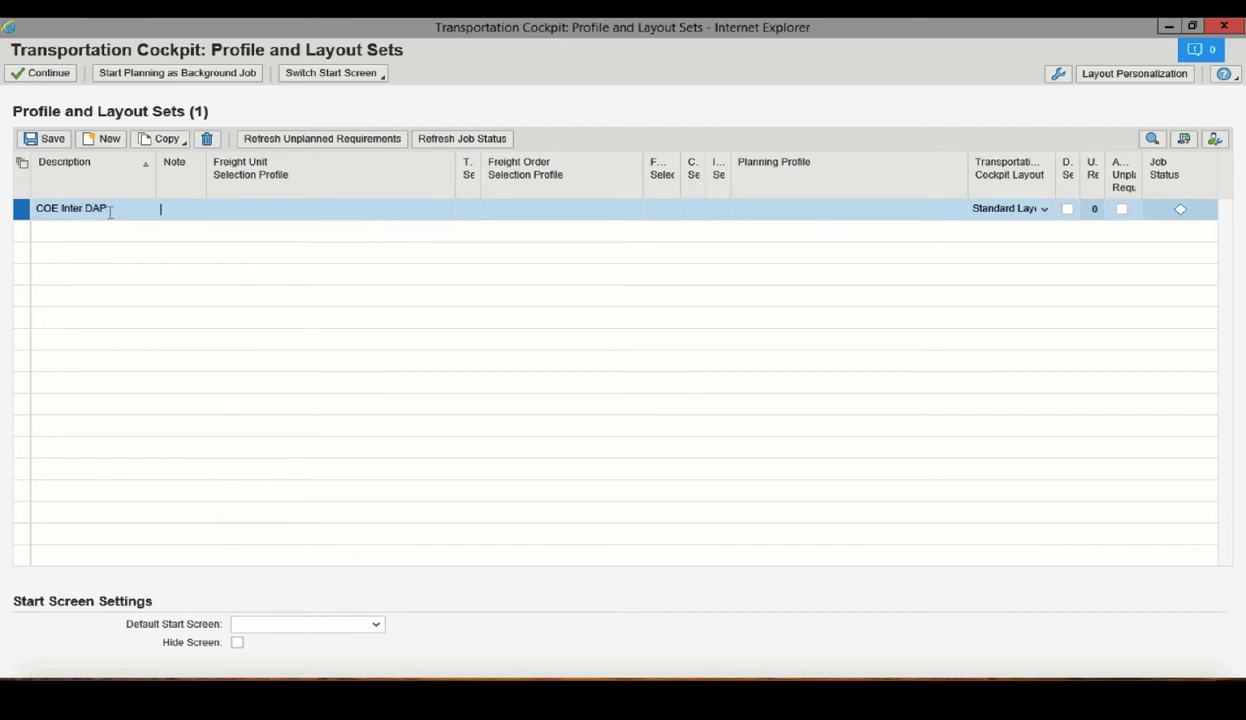
For COE Inter DAP, choose freight unit selection profile ZSEL_FU_COE_INTER_MISSION_LOA and freight order selection profile ZSEL_FO_COE_NONLOA.
{"action": "left_click", "coordinate": [463, 212]}
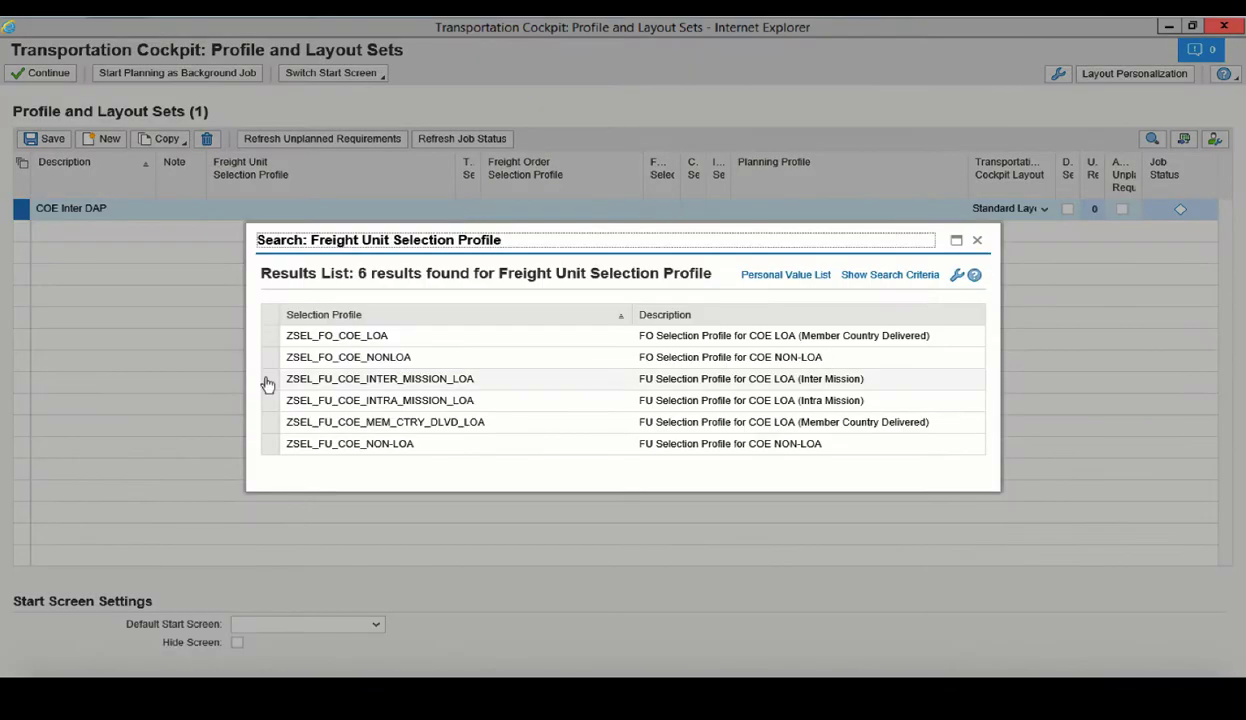
{"action": "left_click", "coordinate": [264, 381]}
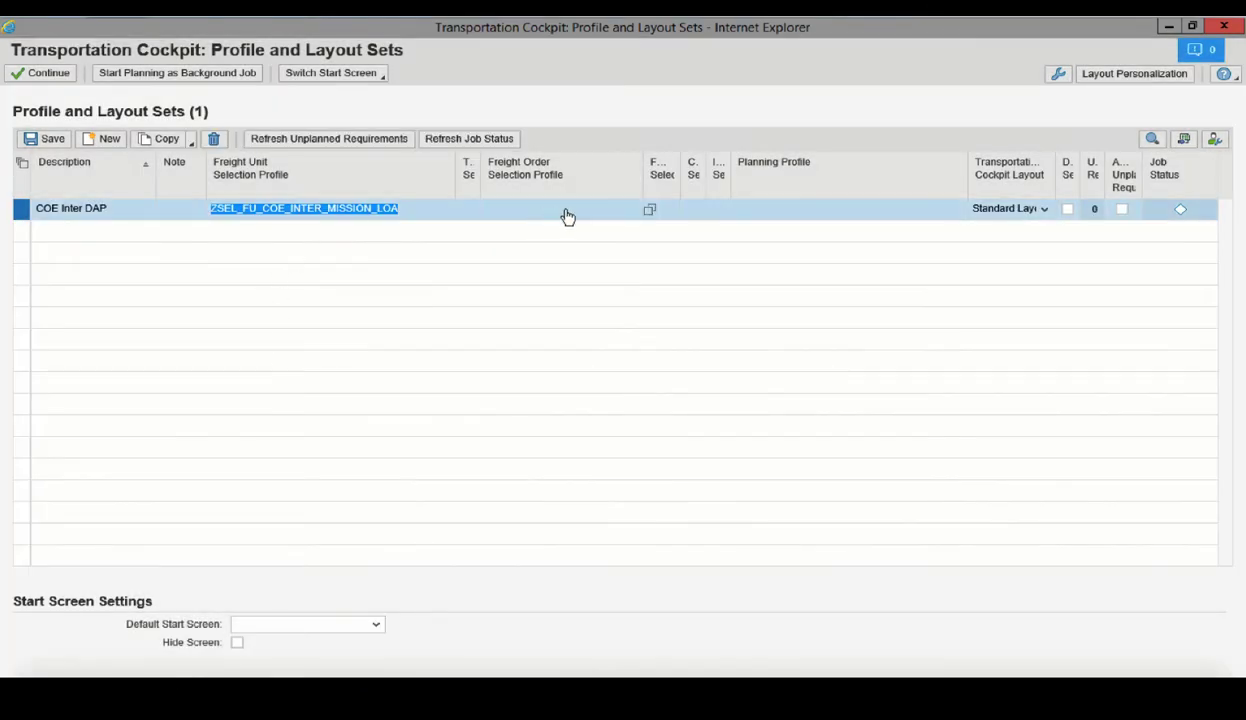
{"action": "left_click", "coordinate": [651, 212]}
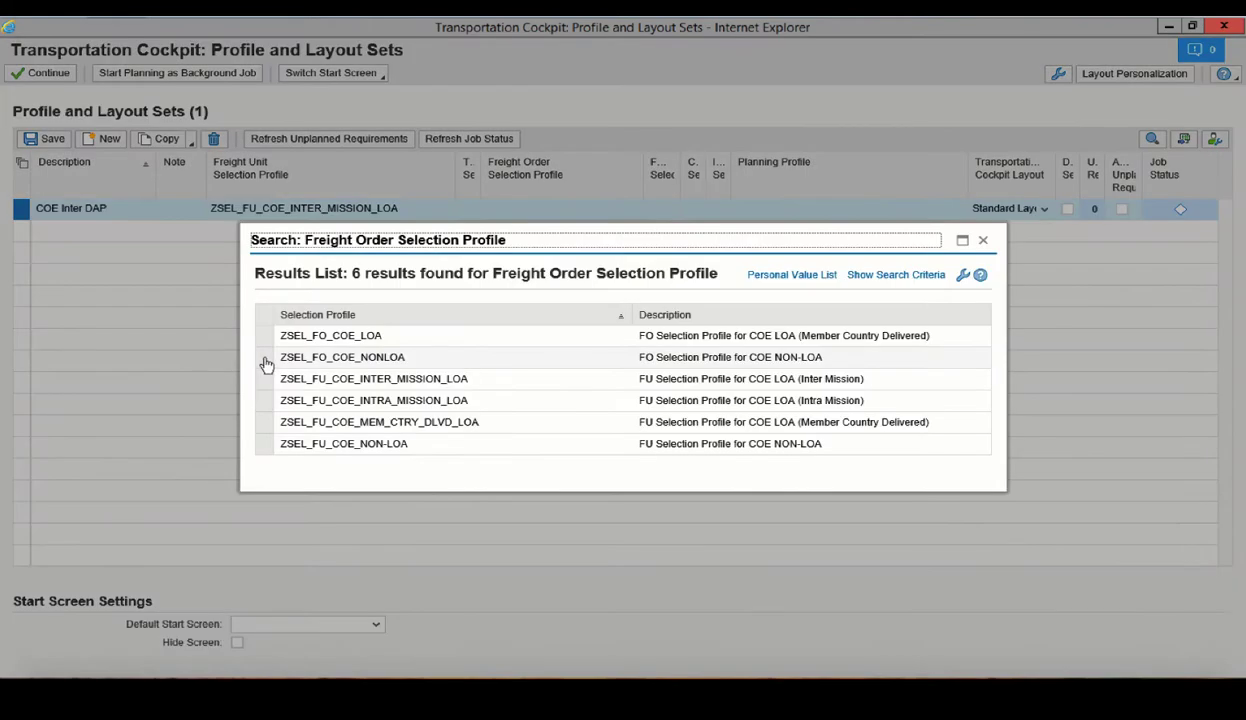
{"action": "left_click", "coordinate": [266, 363]}
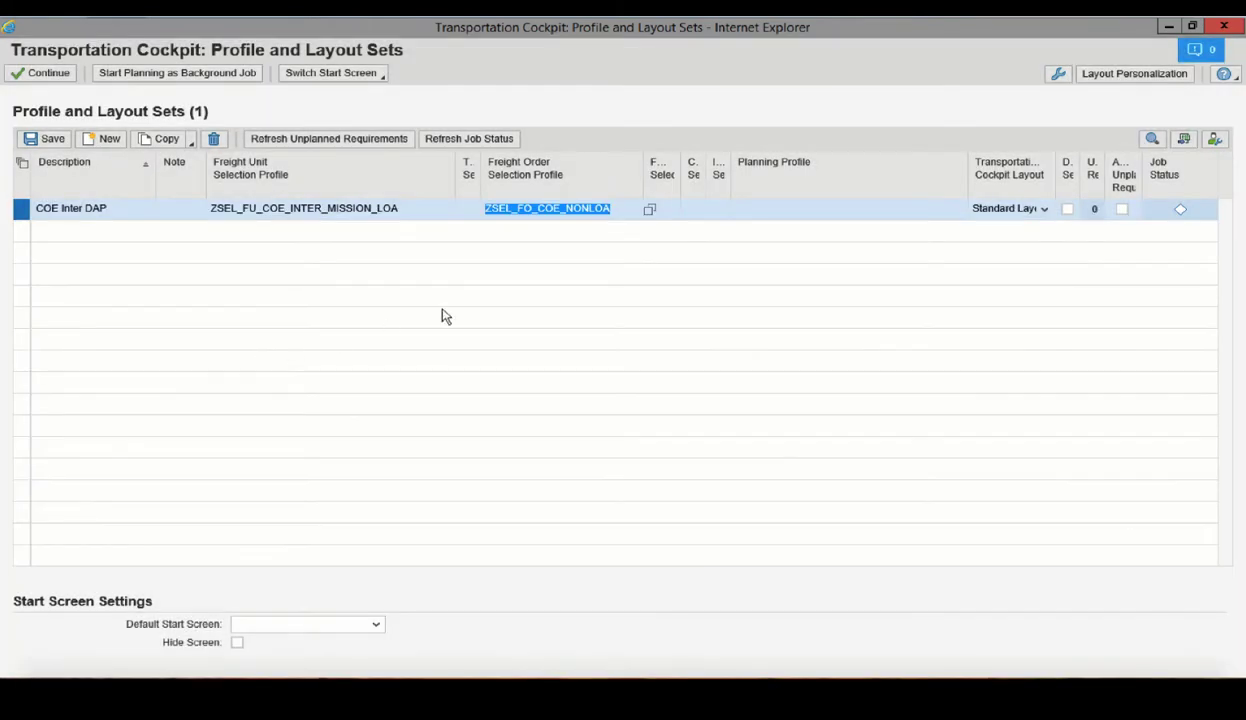
Assign planning profile ZPLN_COE and the UN Map Layout cockpit layout to COE Inter DAP, and save the set.
{"action": "left_click", "coordinate": [811, 211]}
{"action": "left_click", "coordinate": [975, 209]}
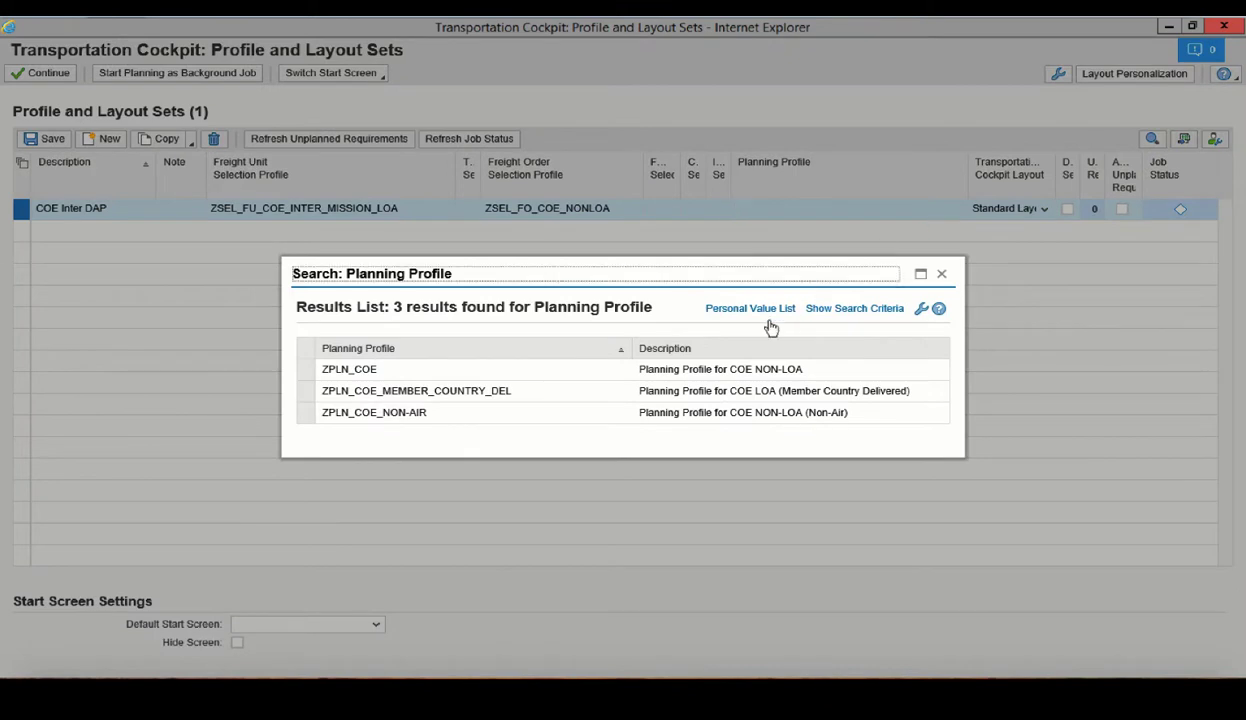
{"action": "left_click", "coordinate": [306, 376]}
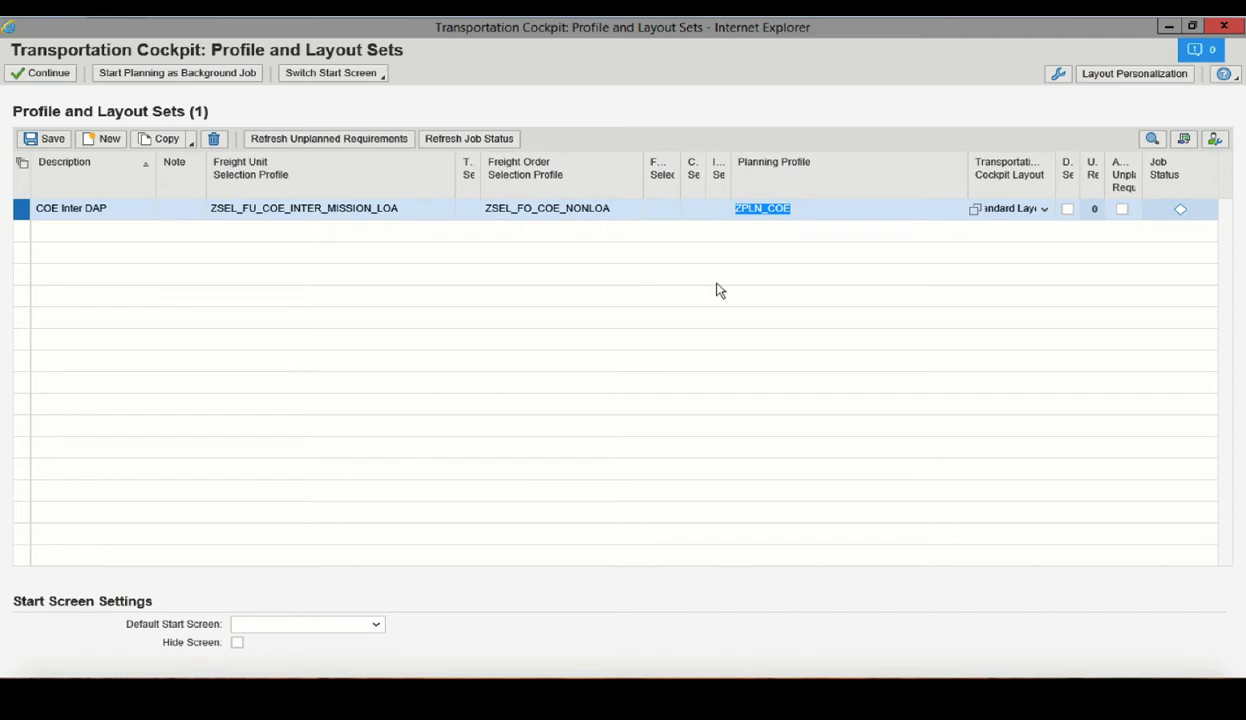
{"action": "left_click", "coordinate": [1044, 209]}
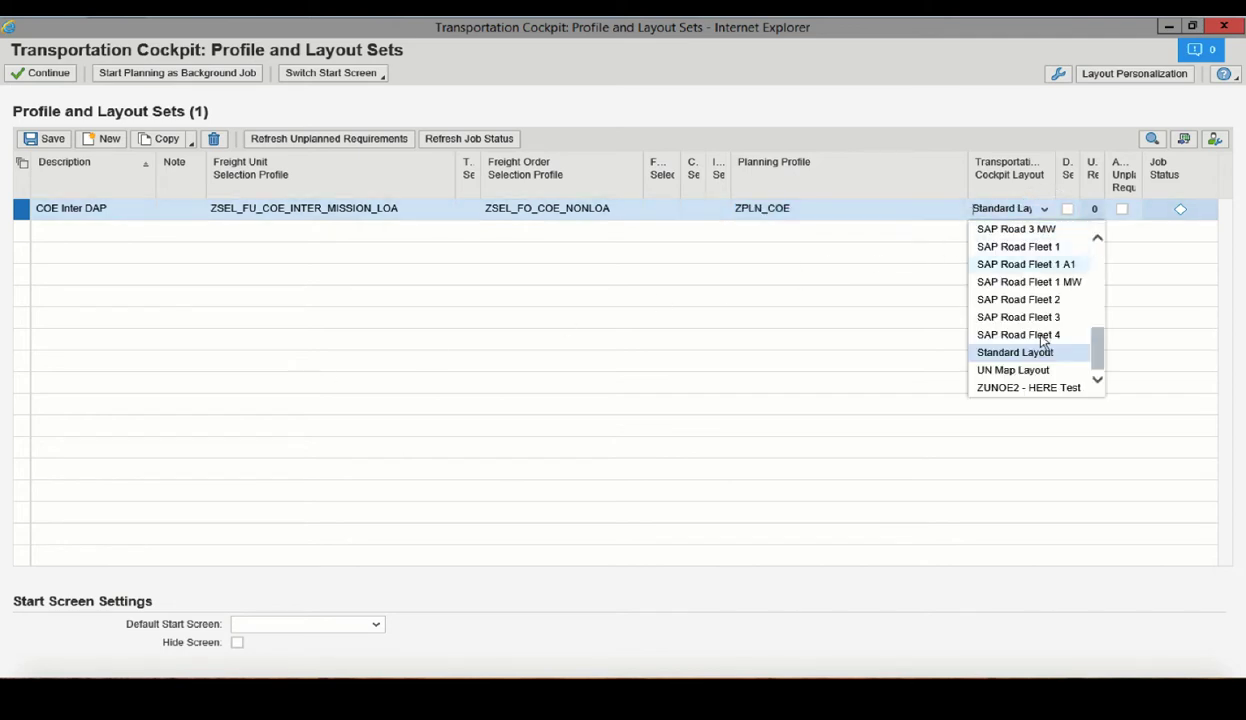
{"action": "left_click", "coordinate": [1020, 372]}
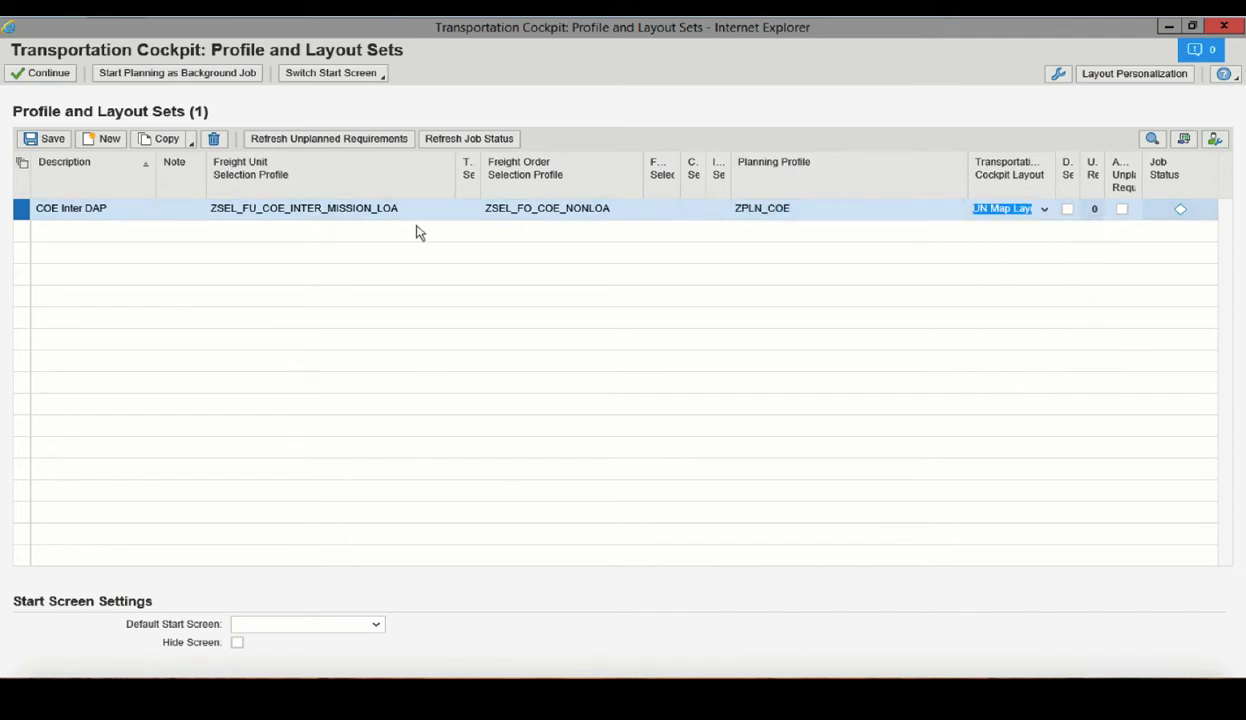
{"action": "left_click", "coordinate": [50, 140]}
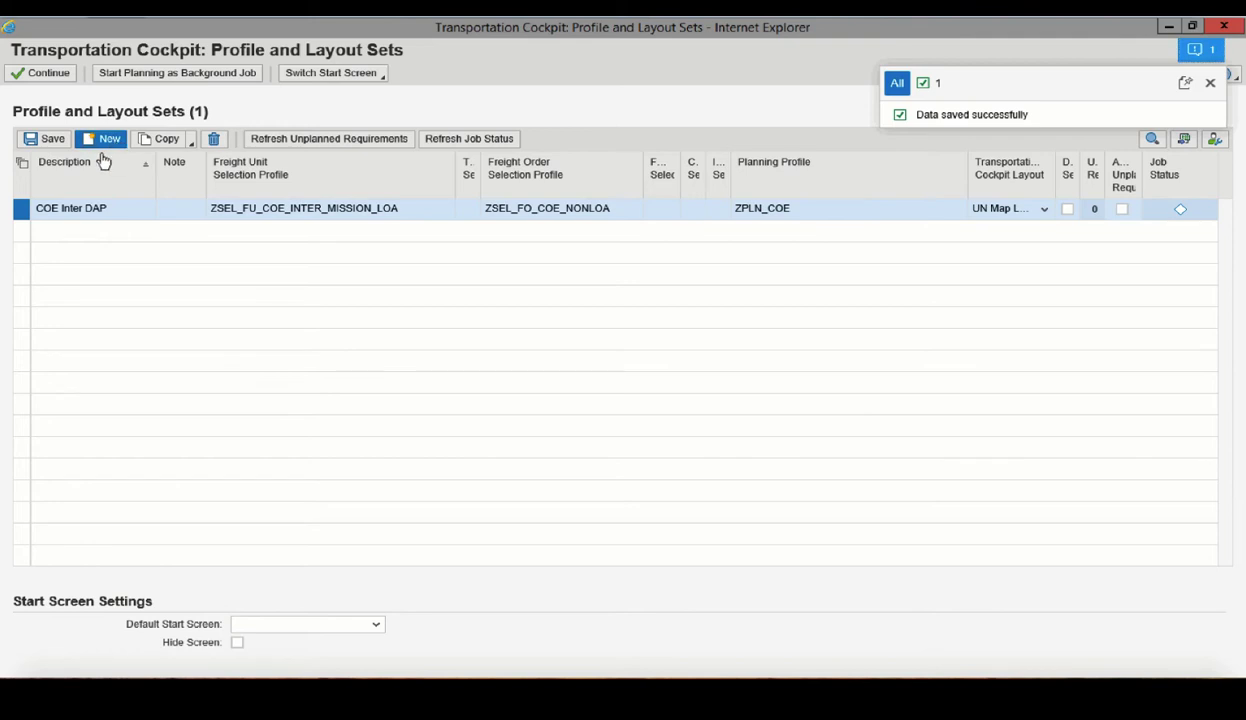
Add a second profile and layout set with the description COE Intra DAP.
{"action": "left_click", "coordinate": [102, 140]}
{"action": "left_click", "coordinate": [83, 210]}
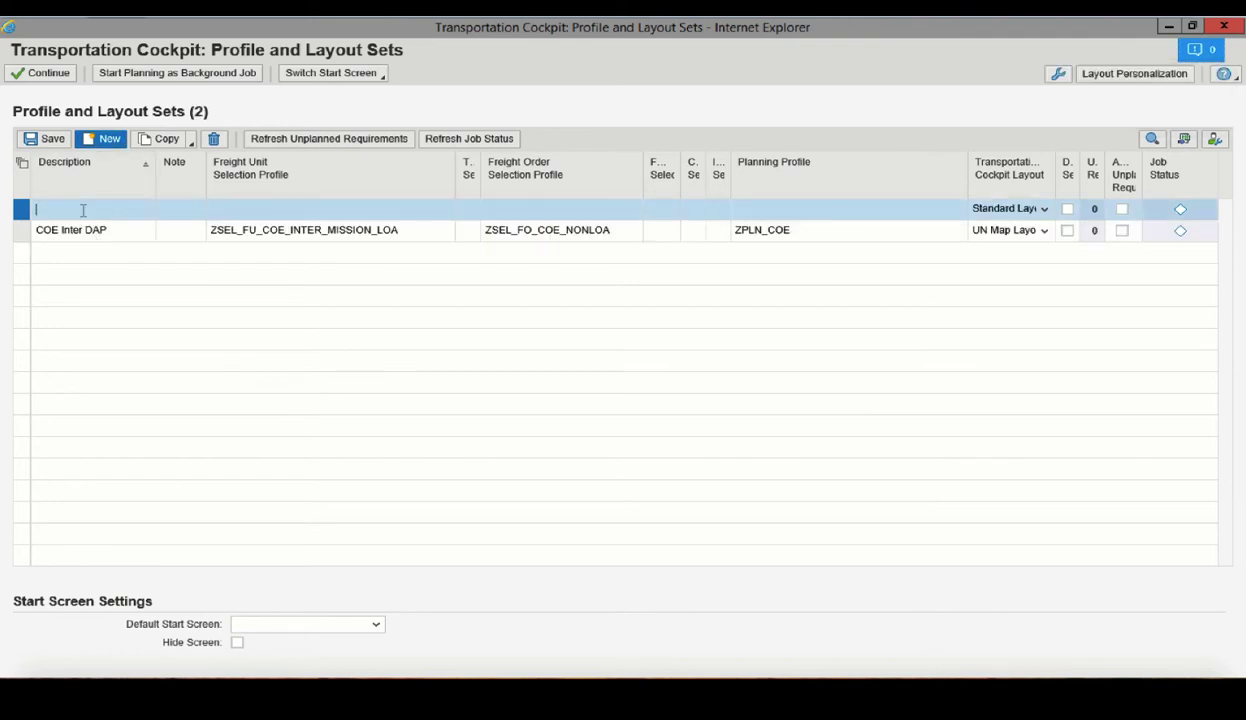
{"action": "type", "text": "COE Intra DAP"}
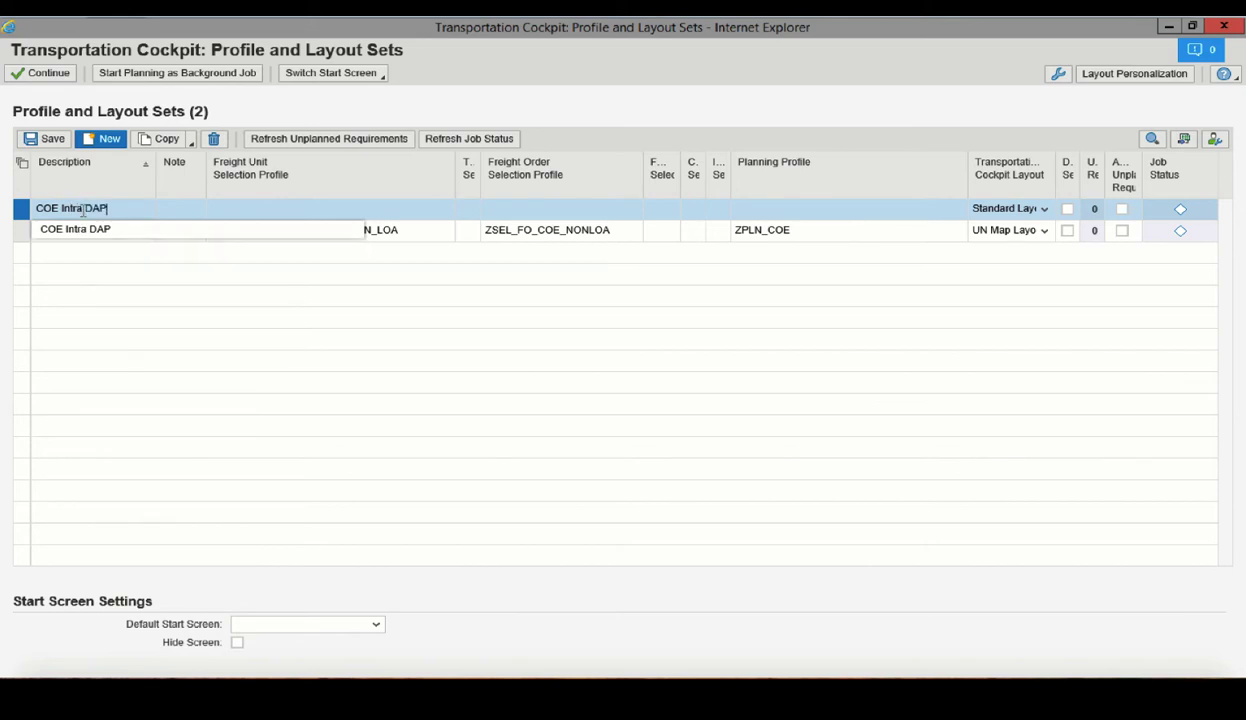
{"action": "key", "text": "Tab"}
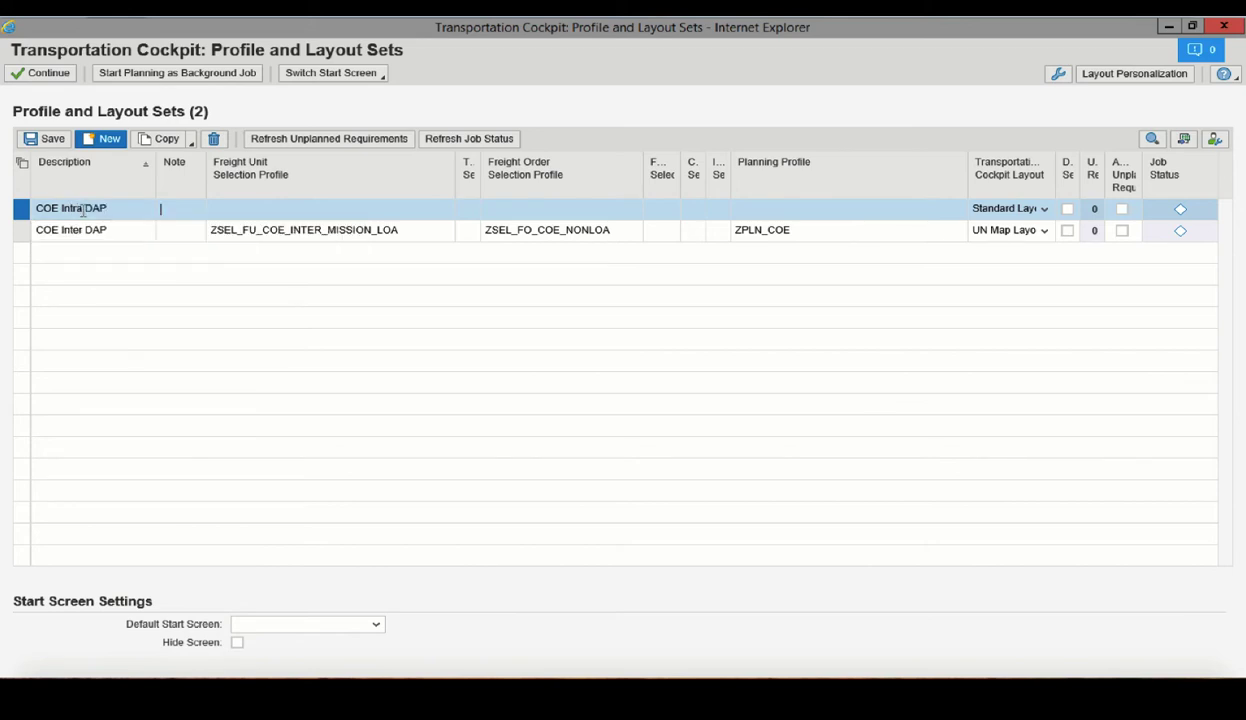
For COE Intra DAP, choose freight unit selection profile ZSEL_FU_COE_INTRA_MISSION_LOA and freight order selection profile ZSEL_FO_COE_NONLOA.
{"action": "left_click", "coordinate": [459, 208]}
{"action": "left_click", "coordinate": [462, 210]}
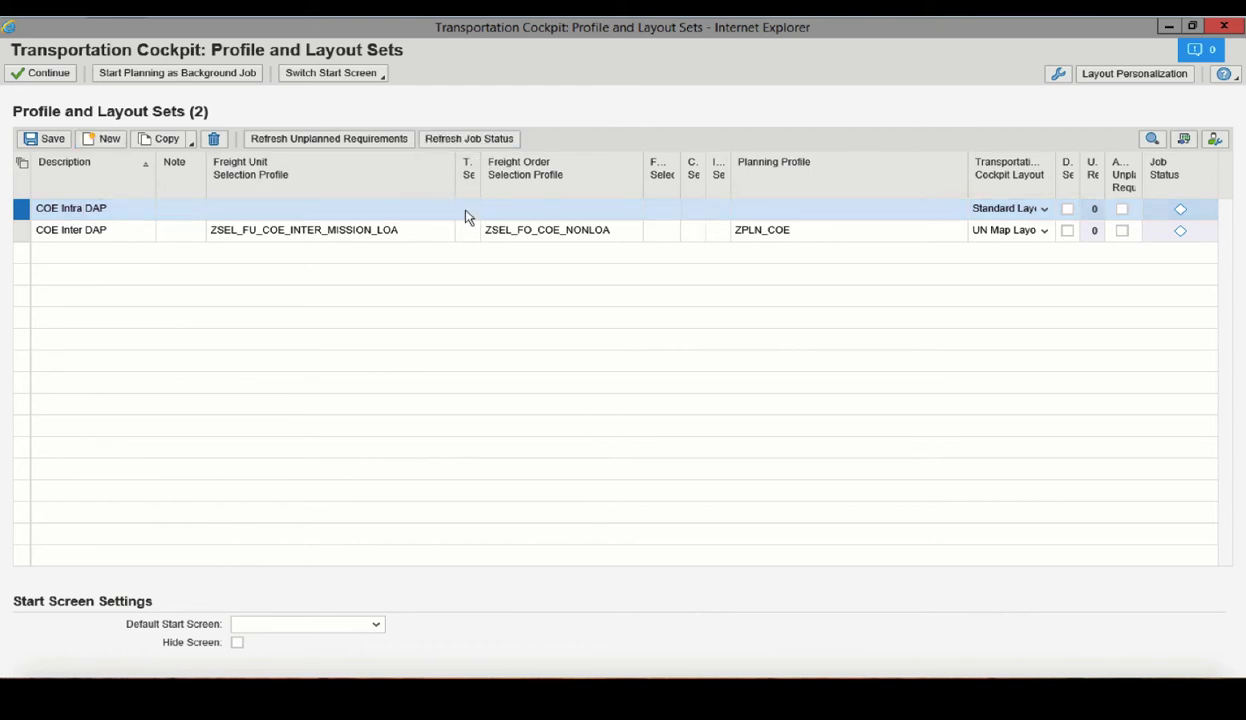
{"action": "left_click", "coordinate": [274, 406]}
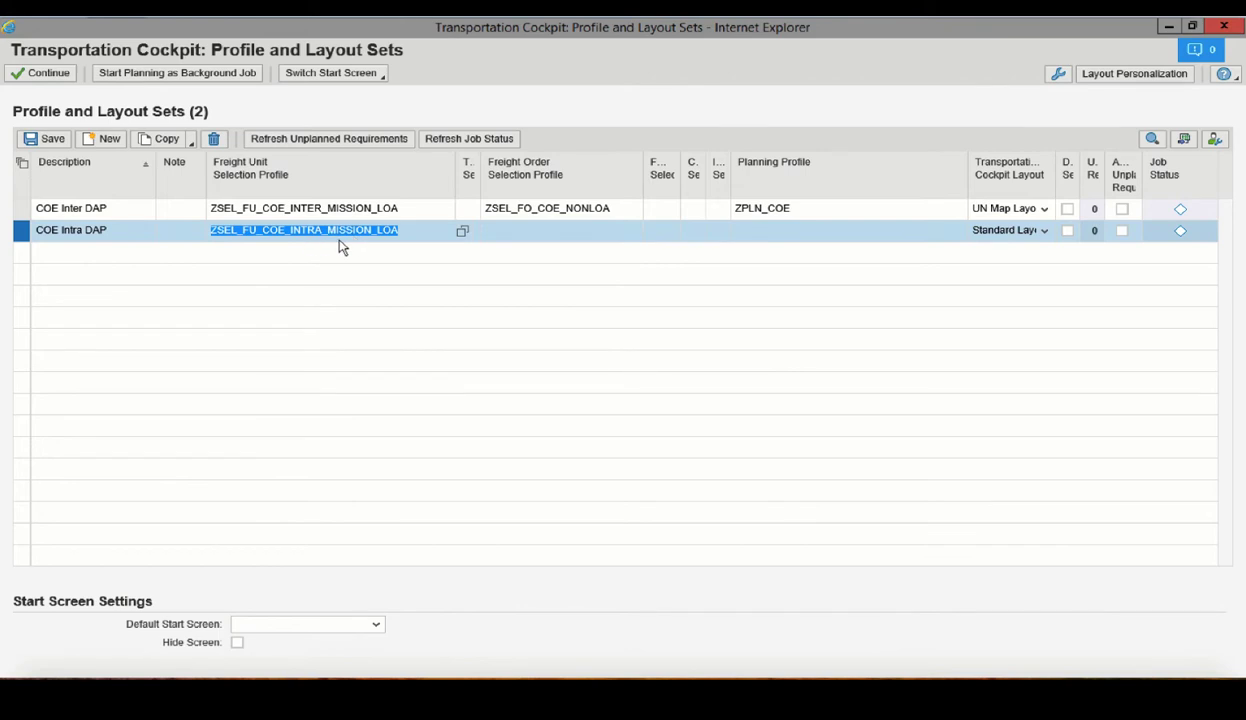
{"action": "left_click", "coordinate": [566, 234]}
{"action": "left_click", "coordinate": [648, 232]}
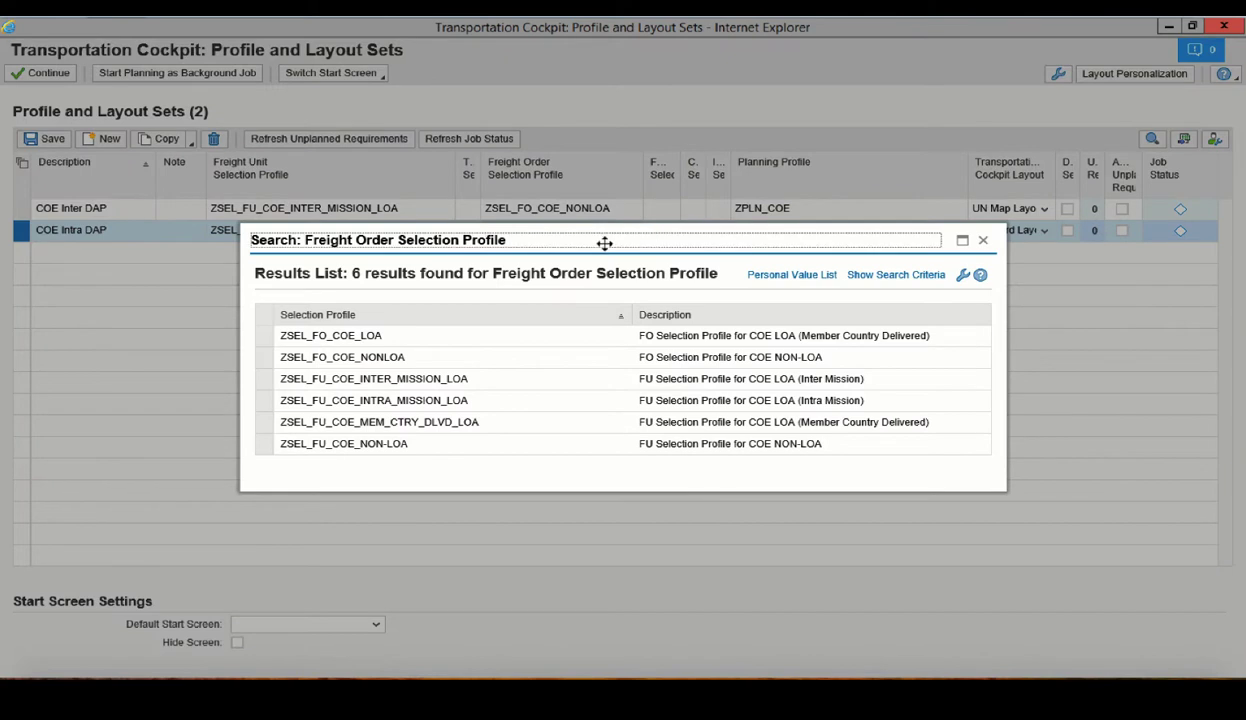
{"action": "left_click", "coordinate": [270, 360]}
Assign planning profile ZPLN_COE and the UN Map Layout cockpit layout to COE Intra DAP, and save the set.
{"action": "left_click", "coordinate": [803, 235]}
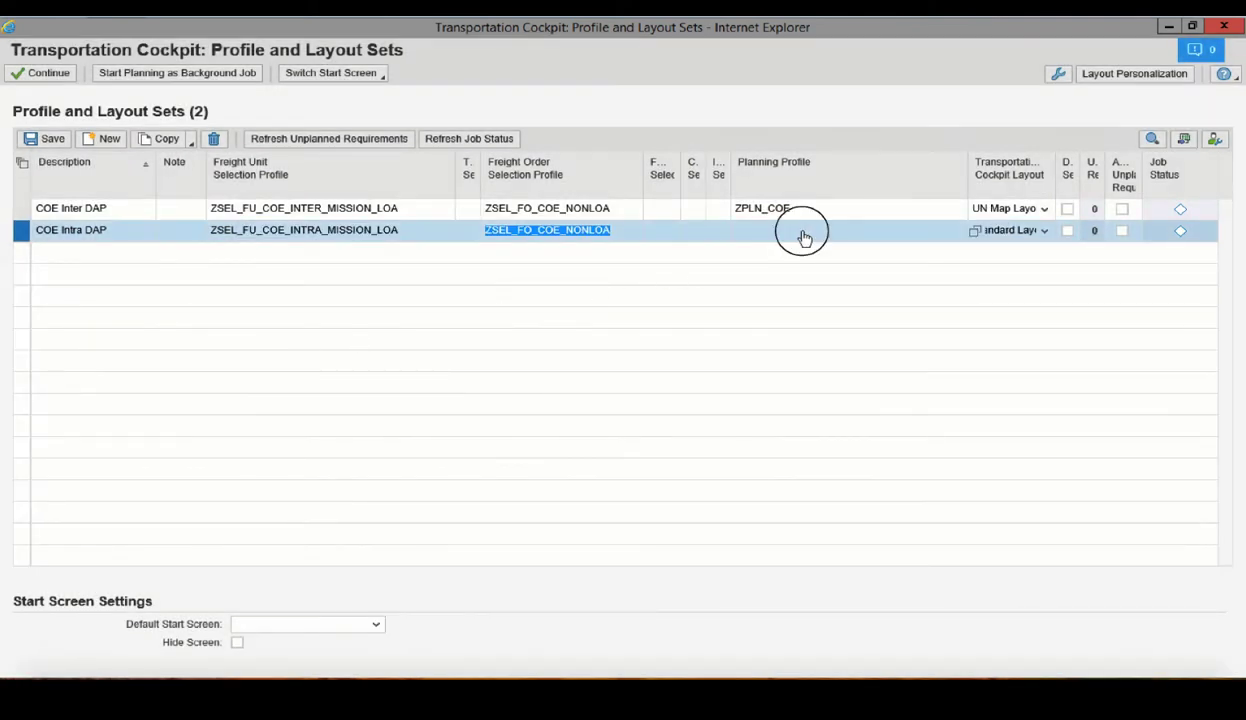
{"action": "left_click", "coordinate": [975, 234]}
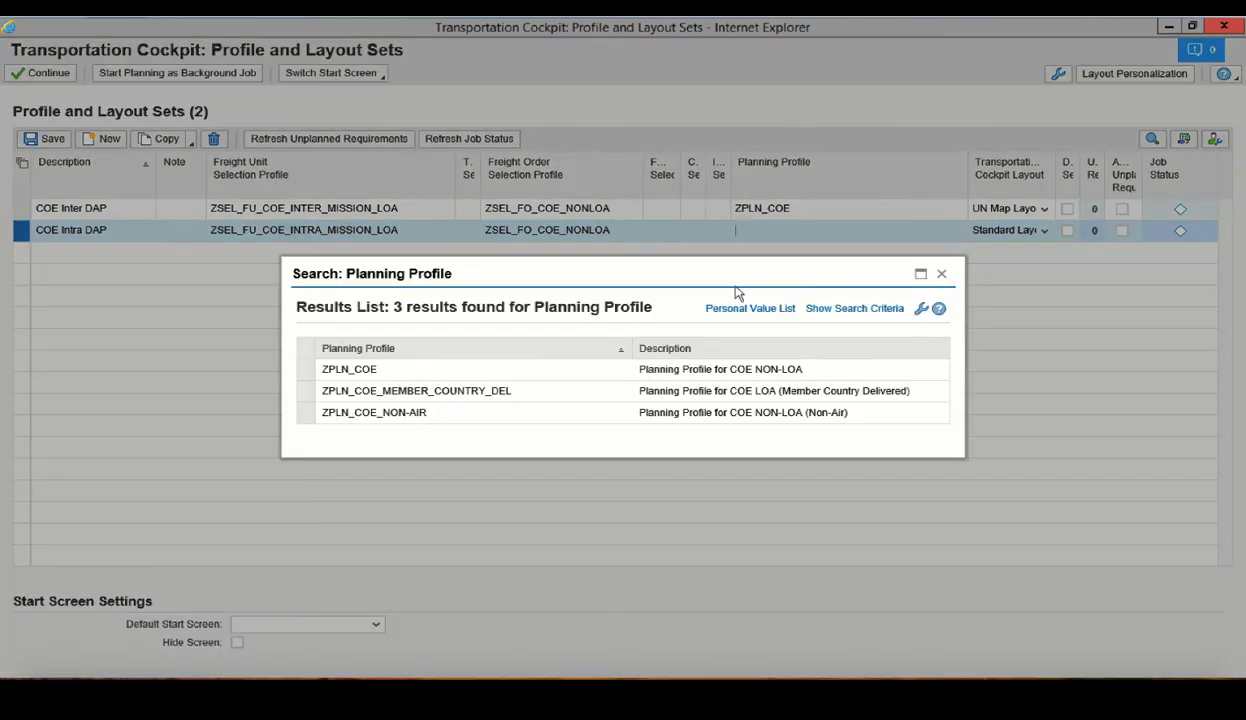
{"action": "left_click", "coordinate": [308, 372]}
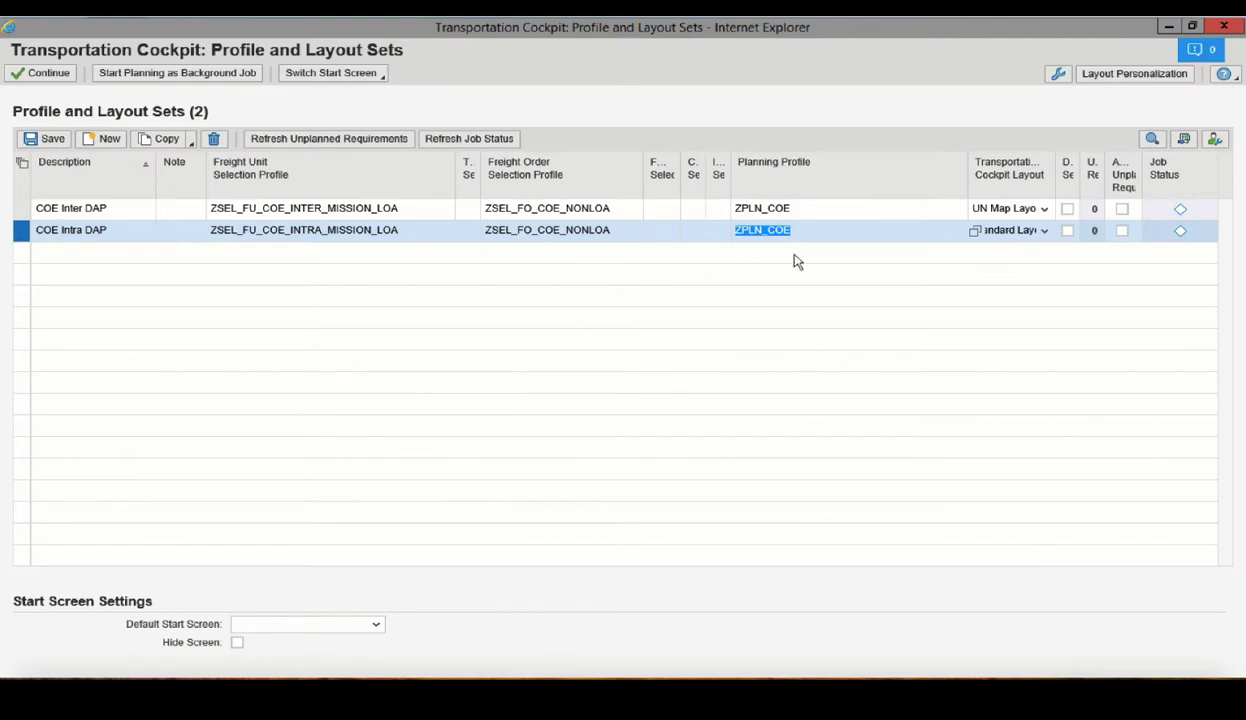
{"action": "left_click", "coordinate": [1045, 231]}
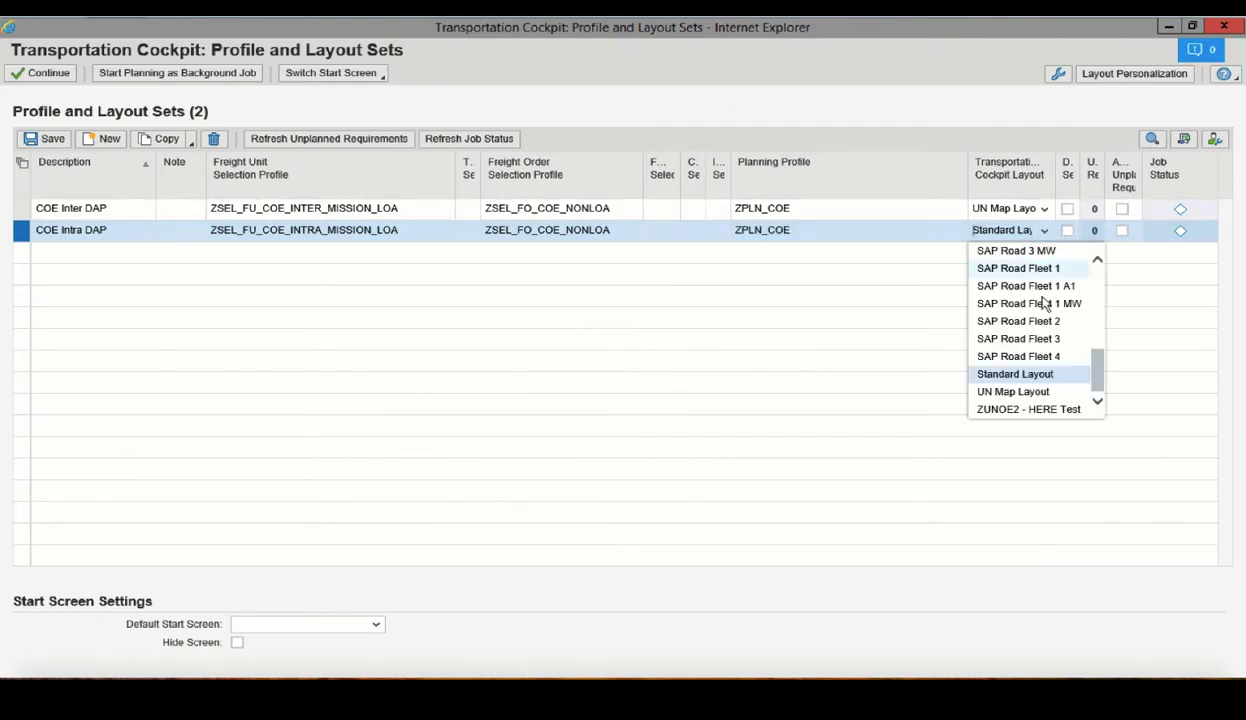
{"action": "left_click", "coordinate": [1013, 392]}
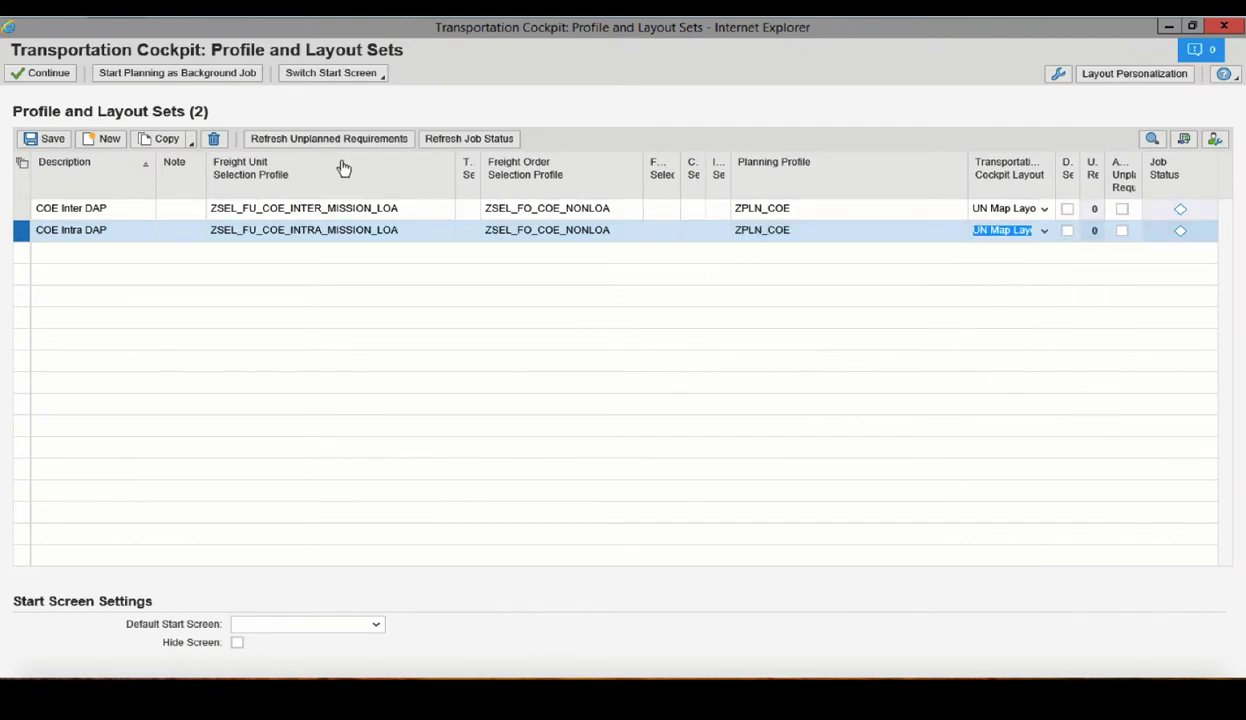
{"action": "left_click", "coordinate": [33, 143]}
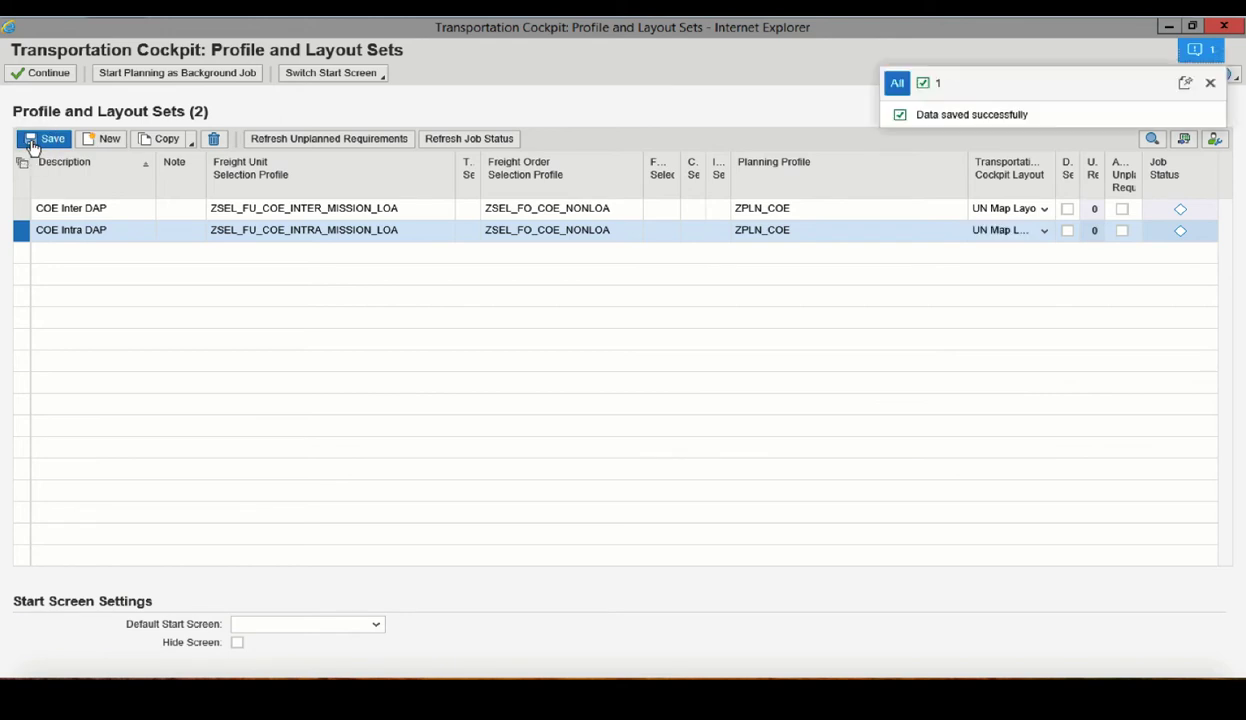
Add a third profile and layout set with the description COE Intra/Inter EXW.
{"action": "left_click", "coordinate": [98, 141]}
{"action": "left_click", "coordinate": [83, 208]}
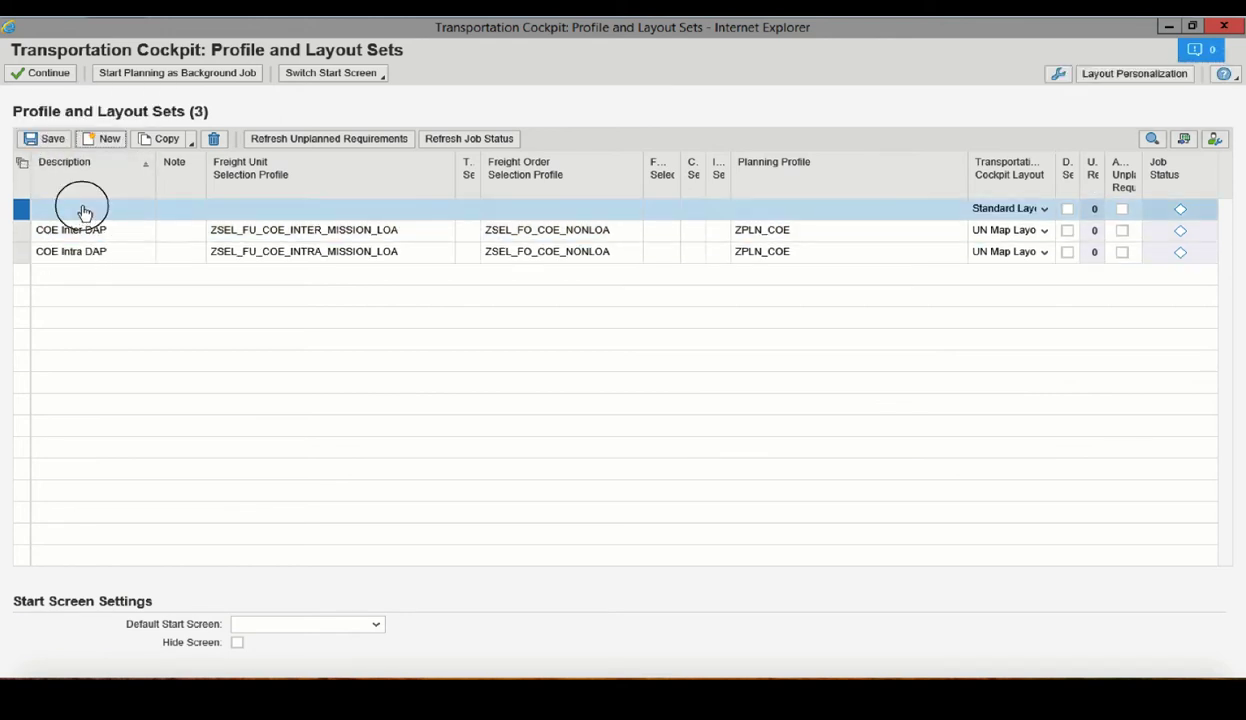
{"action": "type", "text": "C"}
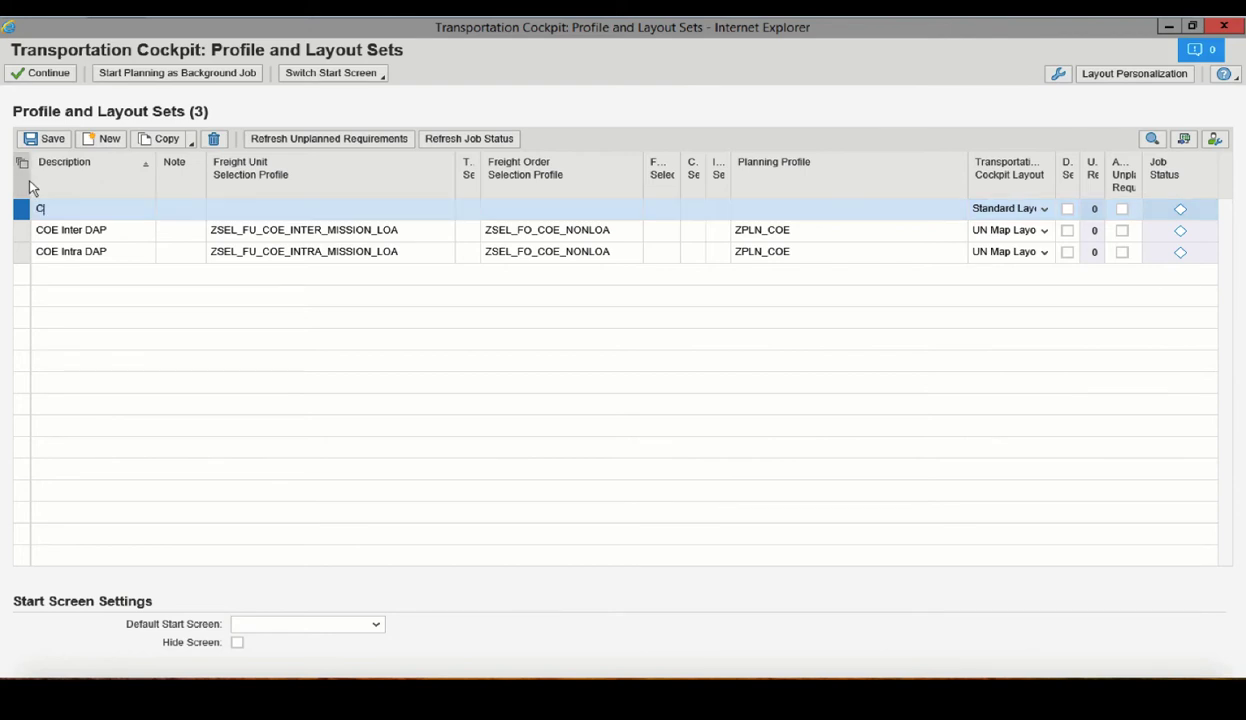
{"action": "type", "text": "OE"}
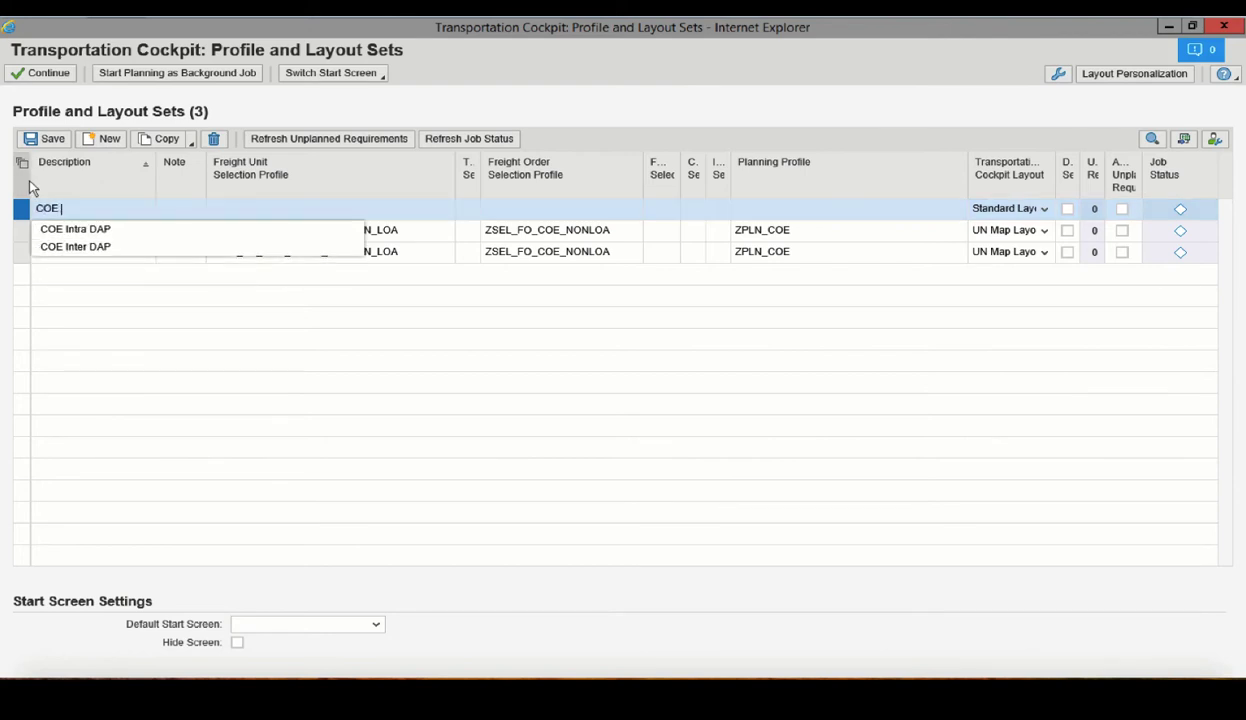
{"action": "type", "text": " Intra/Inter"}
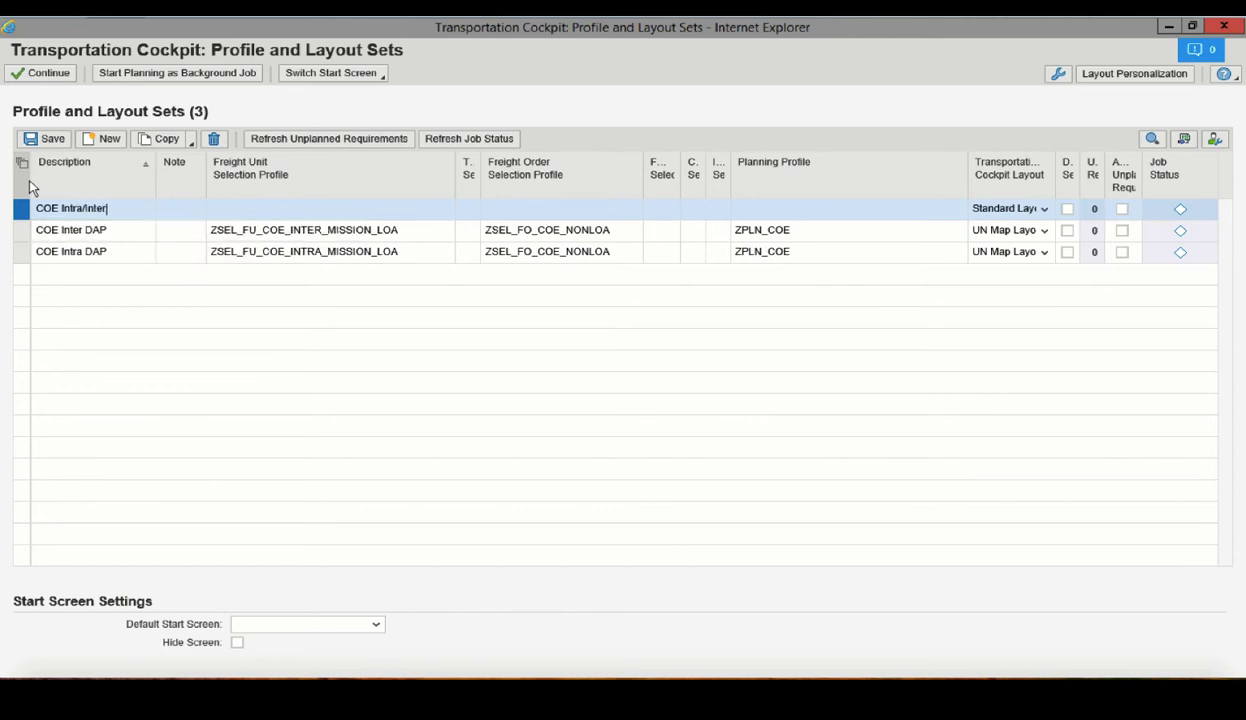
{"action": "type", "text": " EXW"}
{"action": "key", "text": "Return"}
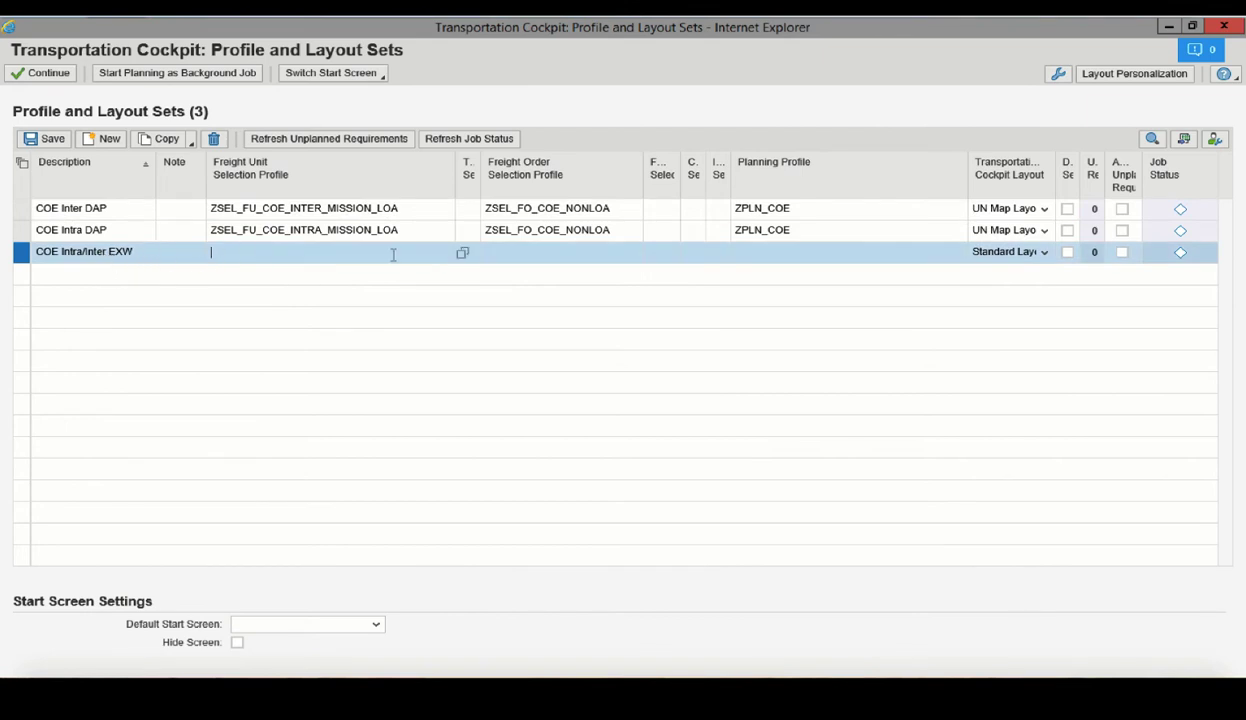
For COE Intra/Inter EXW, choose freight unit selection profile ZSEL_FU_COE_NON-LOA and freight order selection profile ZSEL_FO_COE_NONLOA.
{"action": "left_click", "coordinate": [462, 255]}
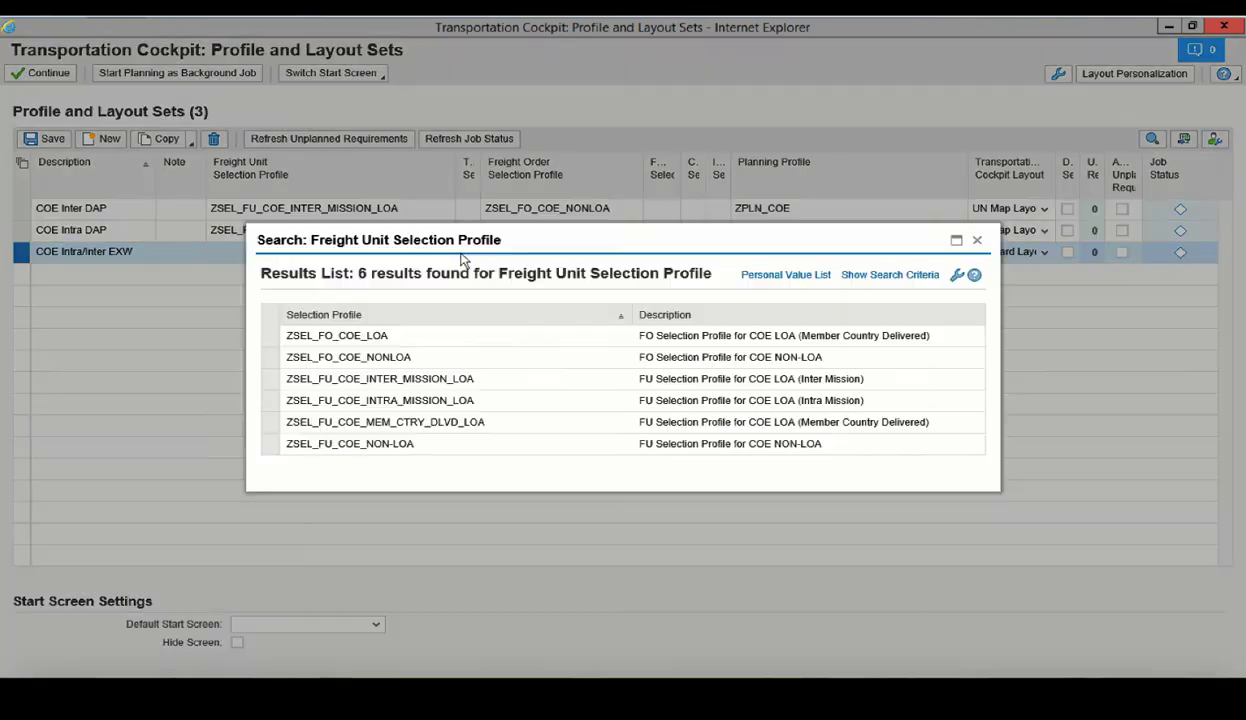
{"action": "left_click", "coordinate": [268, 441]}
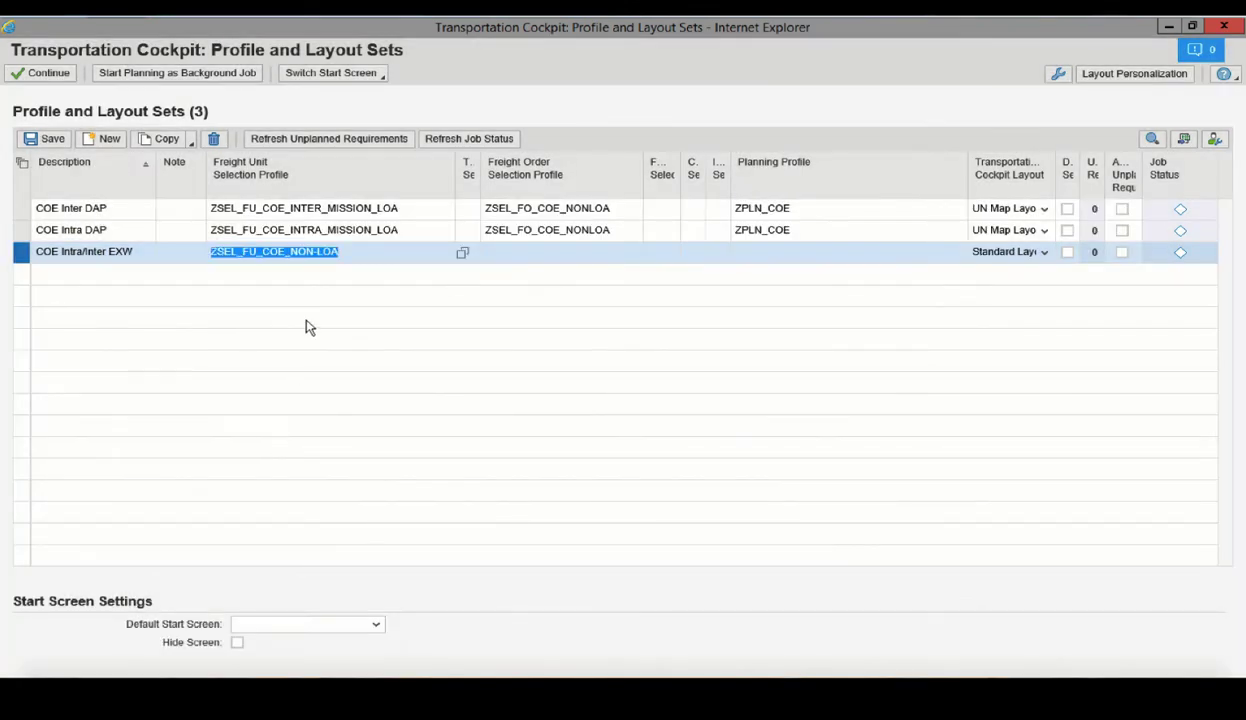
{"action": "left_click", "coordinate": [641, 255]}
{"action": "left_click", "coordinate": [646, 253]}
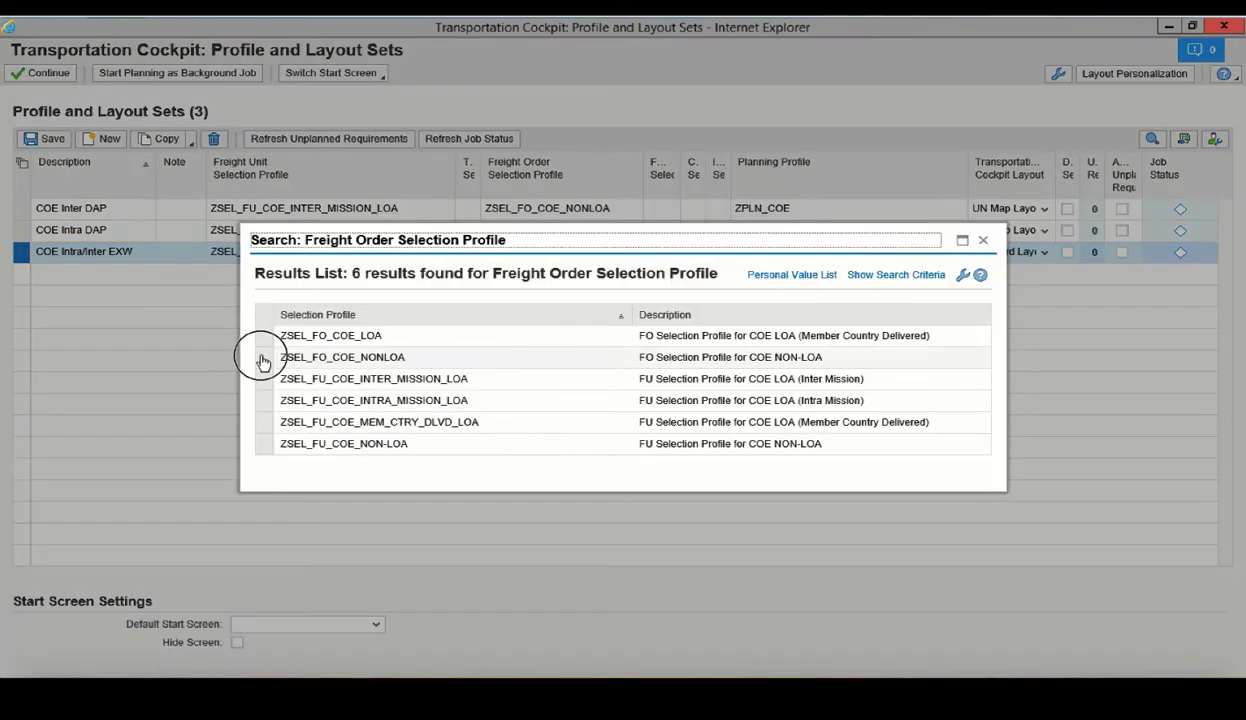
{"action": "left_click", "coordinate": [264, 360]}
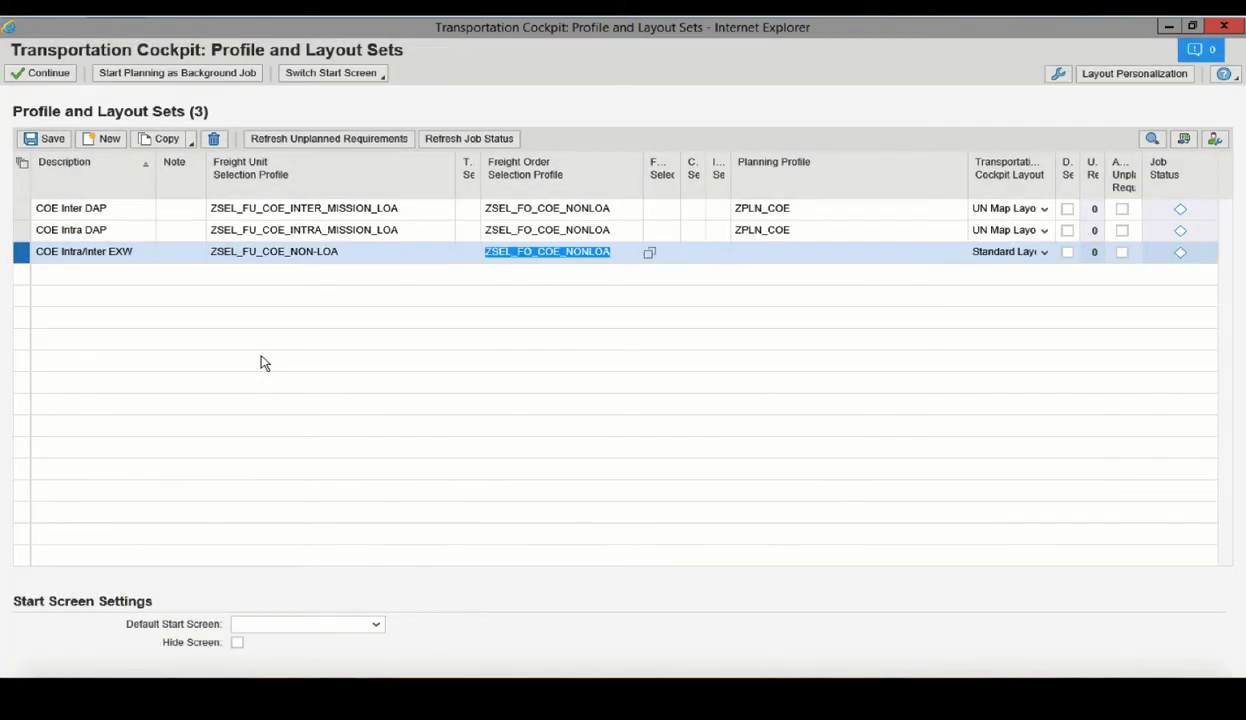
Assign planning profile ZPLN_COE and the UN Map Layout cockpit layout to COE Intra/Inter EXW, and save the sets.
{"action": "left_click", "coordinate": [768, 255]}
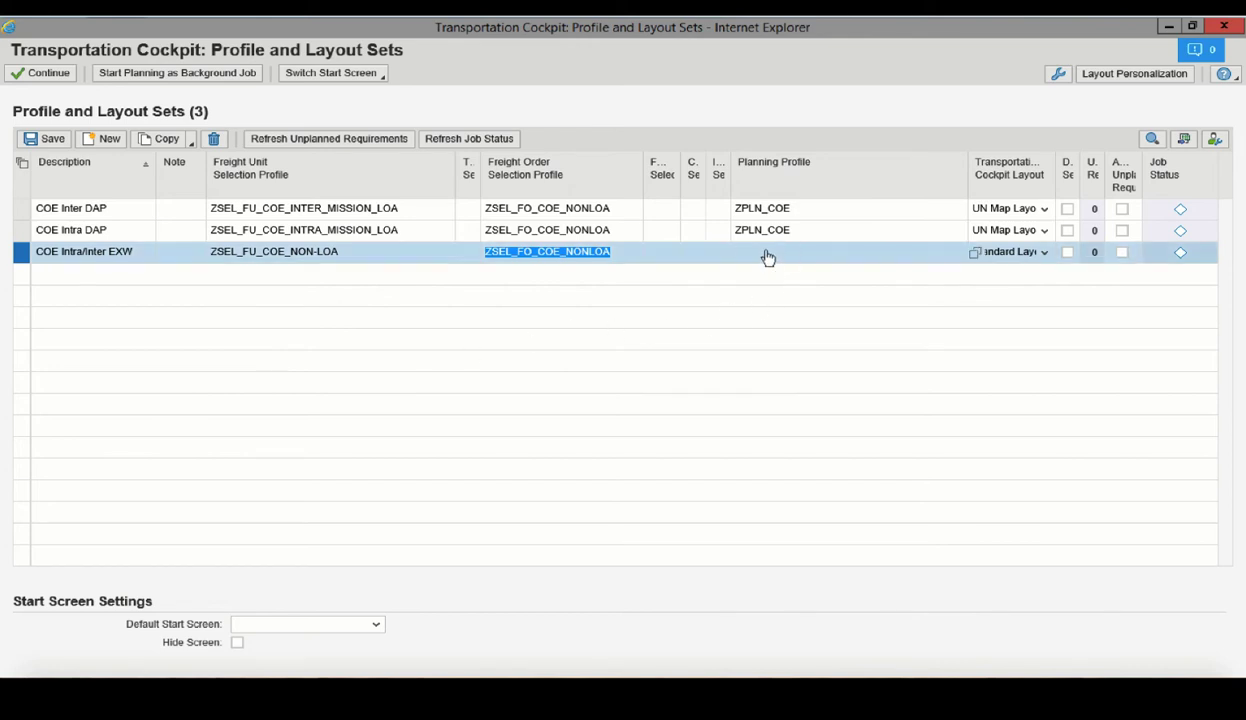
{"action": "left_click", "coordinate": [973, 254]}
{"action": "left_click", "coordinate": [310, 366]}
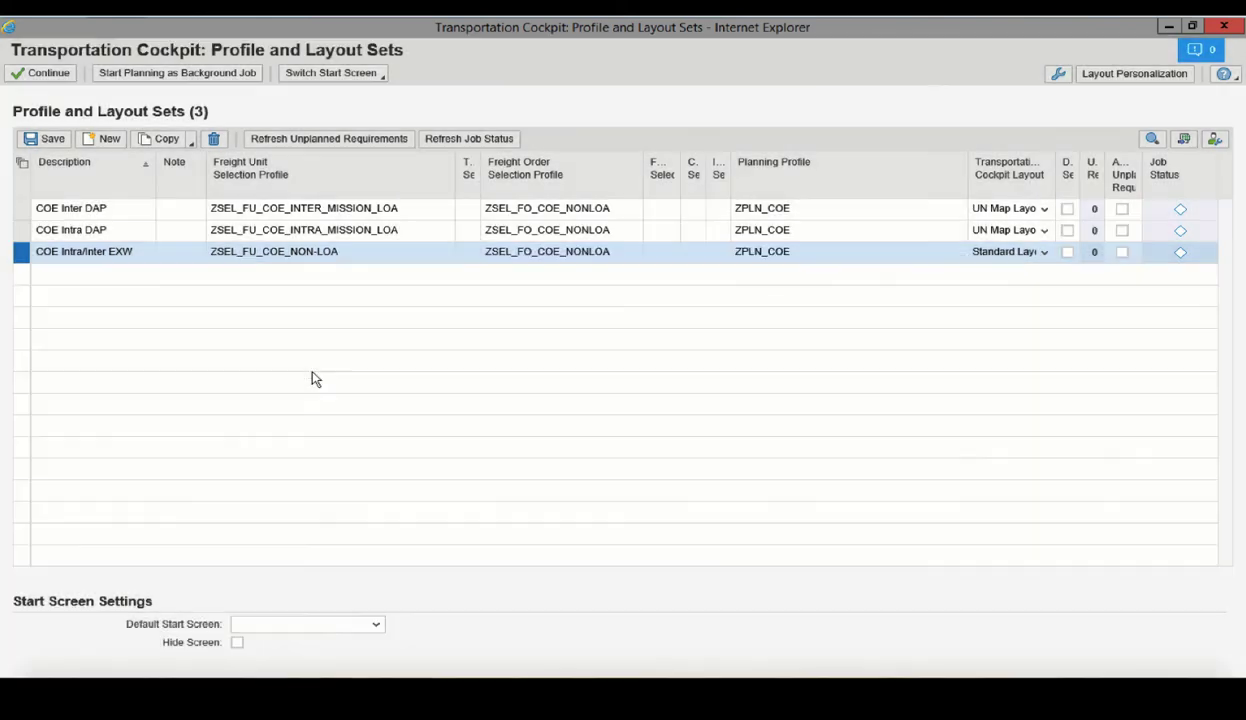
{"action": "left_click", "coordinate": [1044, 252]}
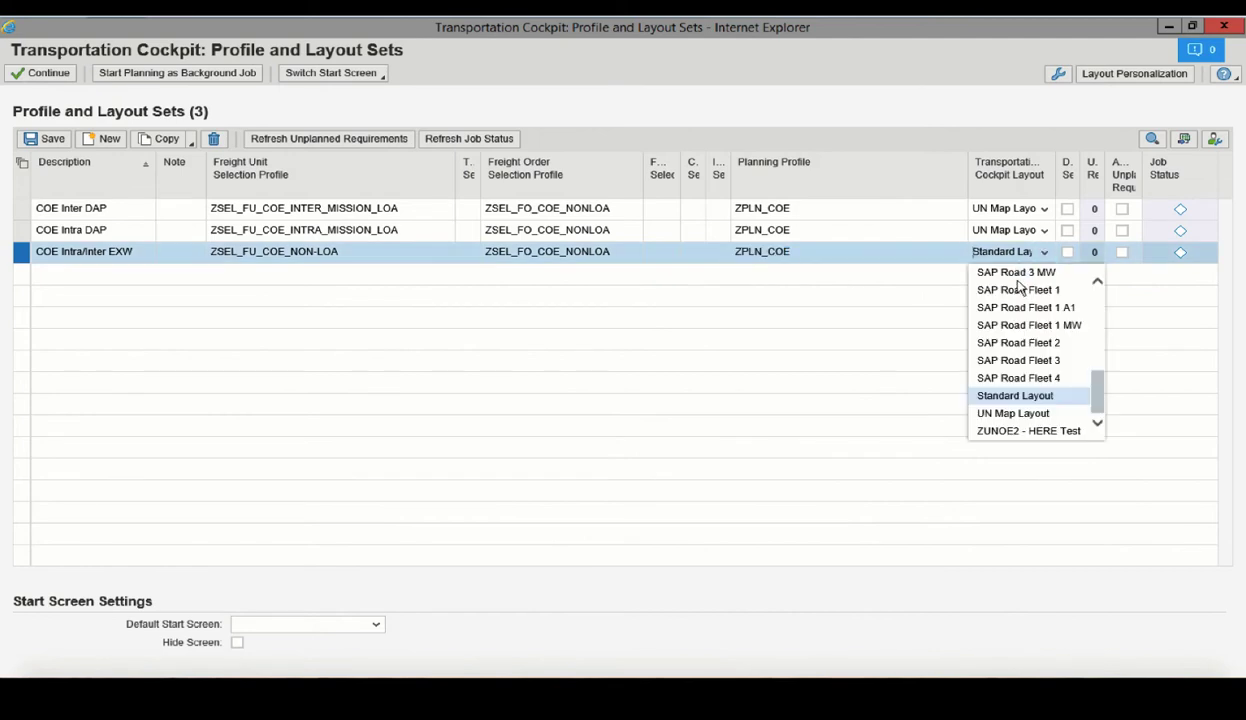
{"action": "left_click", "coordinate": [1012, 413]}
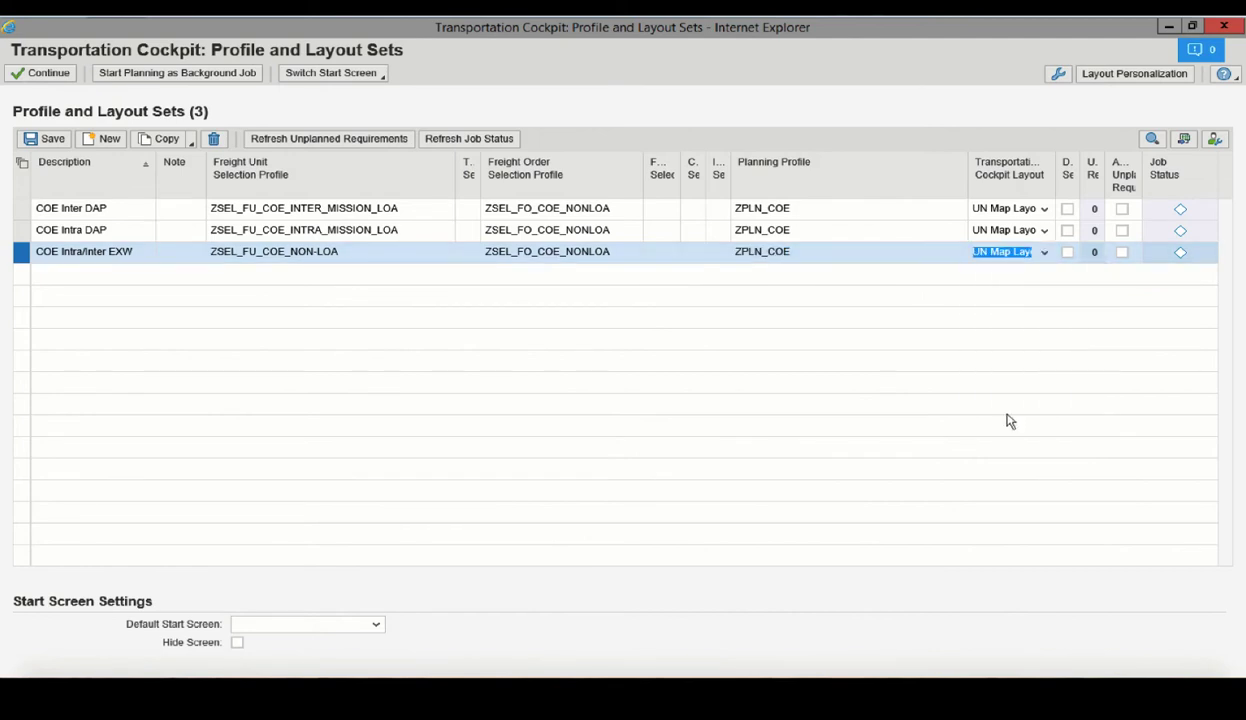
{"action": "left_click", "coordinate": [560, 230]}
{"action": "left_click", "coordinate": [54, 141]}
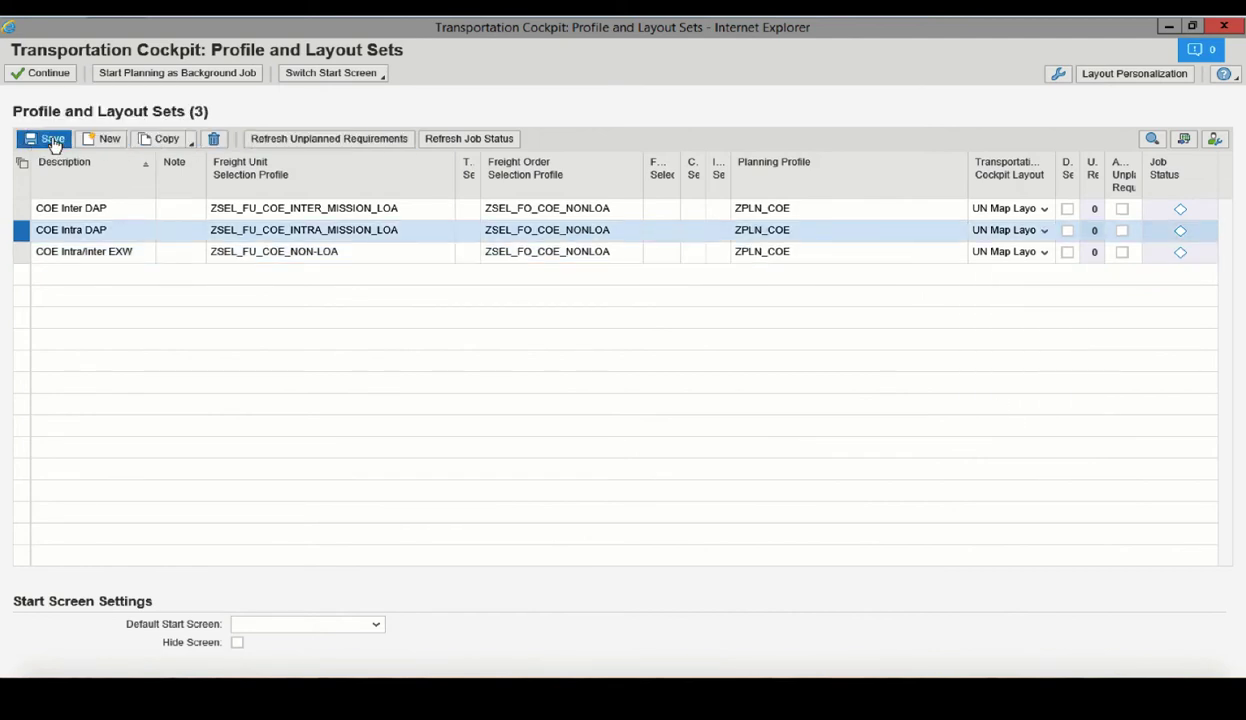
Open the Transportation Cockpit with the COE Intra DAP set and go through its freight unit stages one by one.
{"action": "left_click", "coordinate": [22, 232]}
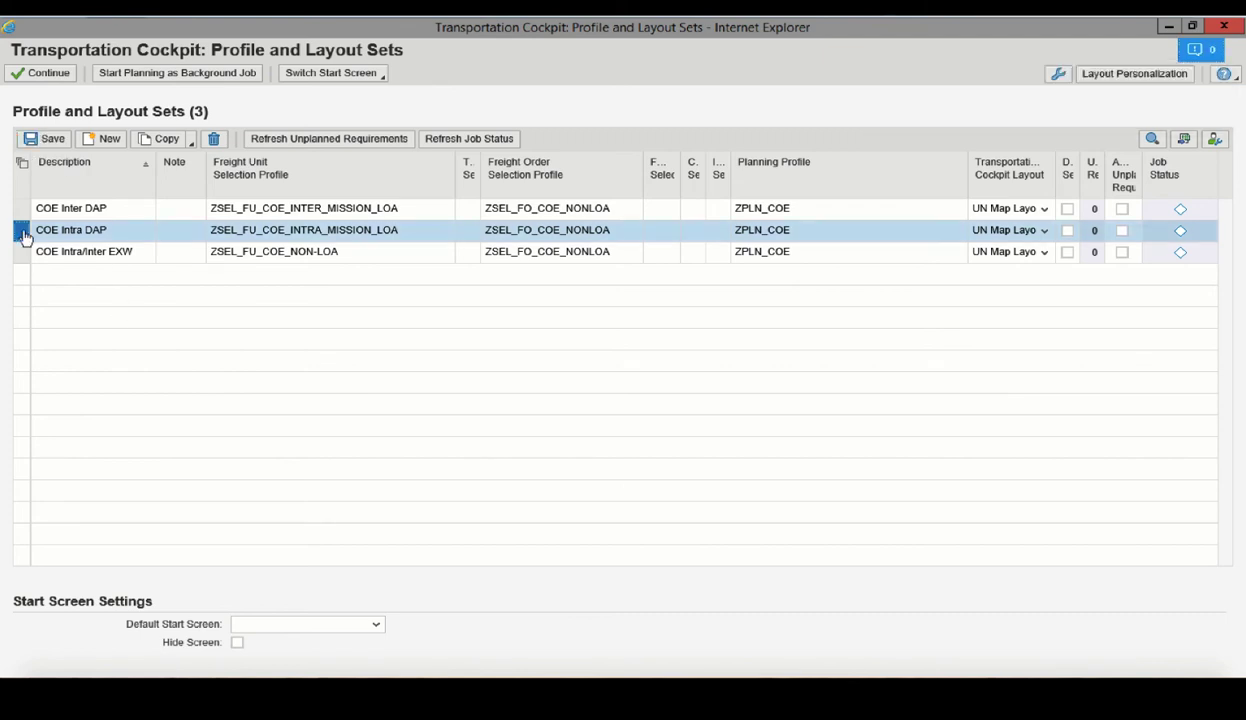
{"action": "left_click", "coordinate": [55, 76]}
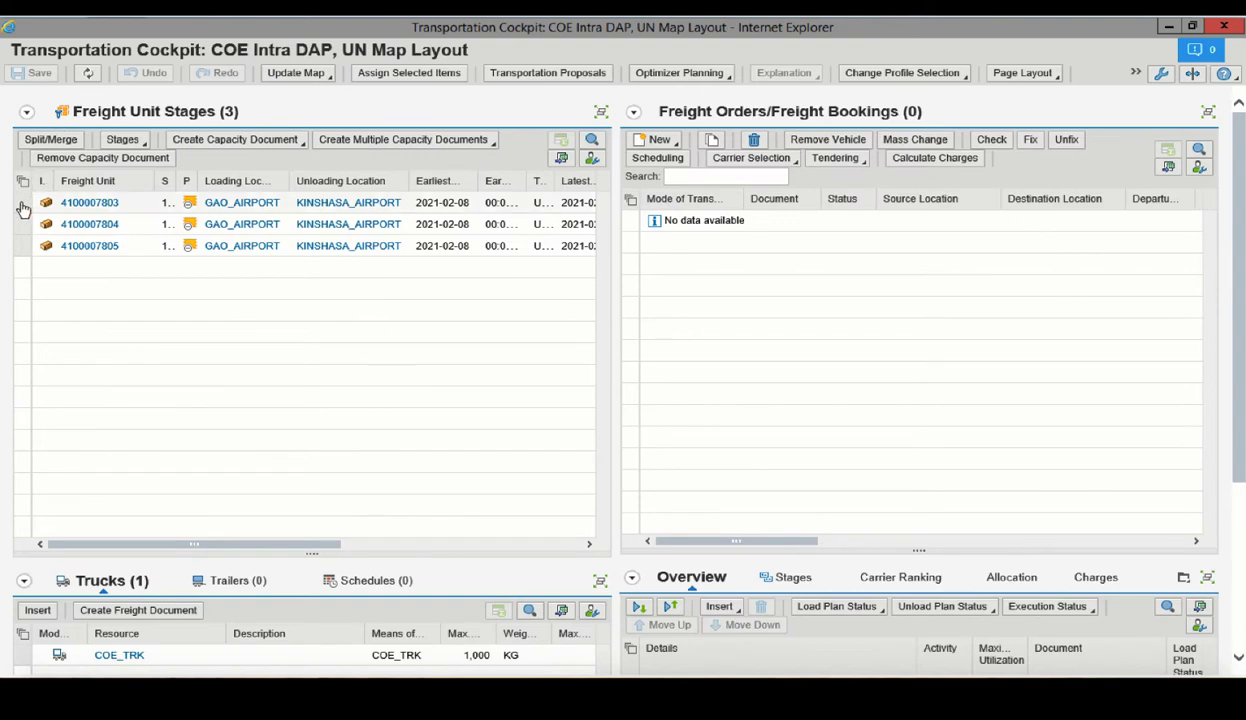
{"action": "left_click", "coordinate": [22, 204]}
{"action": "left_click", "coordinate": [22, 224]}
{"action": "left_click", "coordinate": [22, 245]}
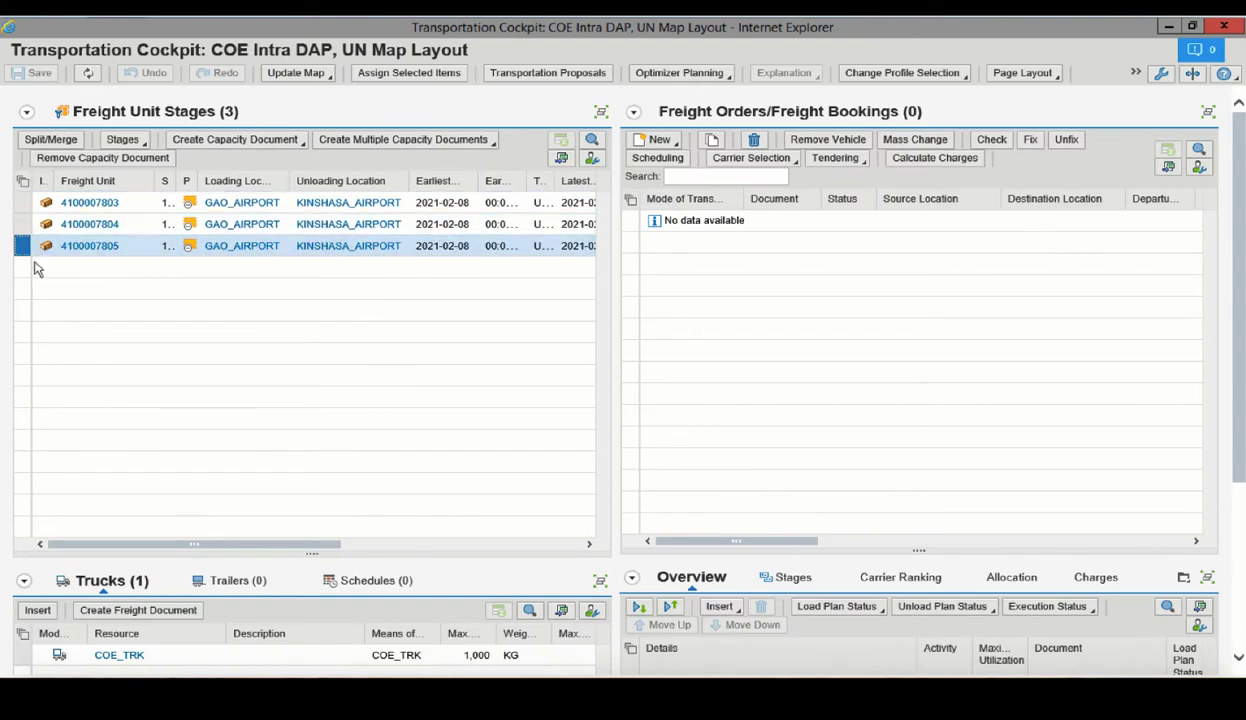
Return to the profile selection screen and reopen the cockpit with the COE Inter DAP set.
{"action": "left_click", "coordinate": [893, 73]}
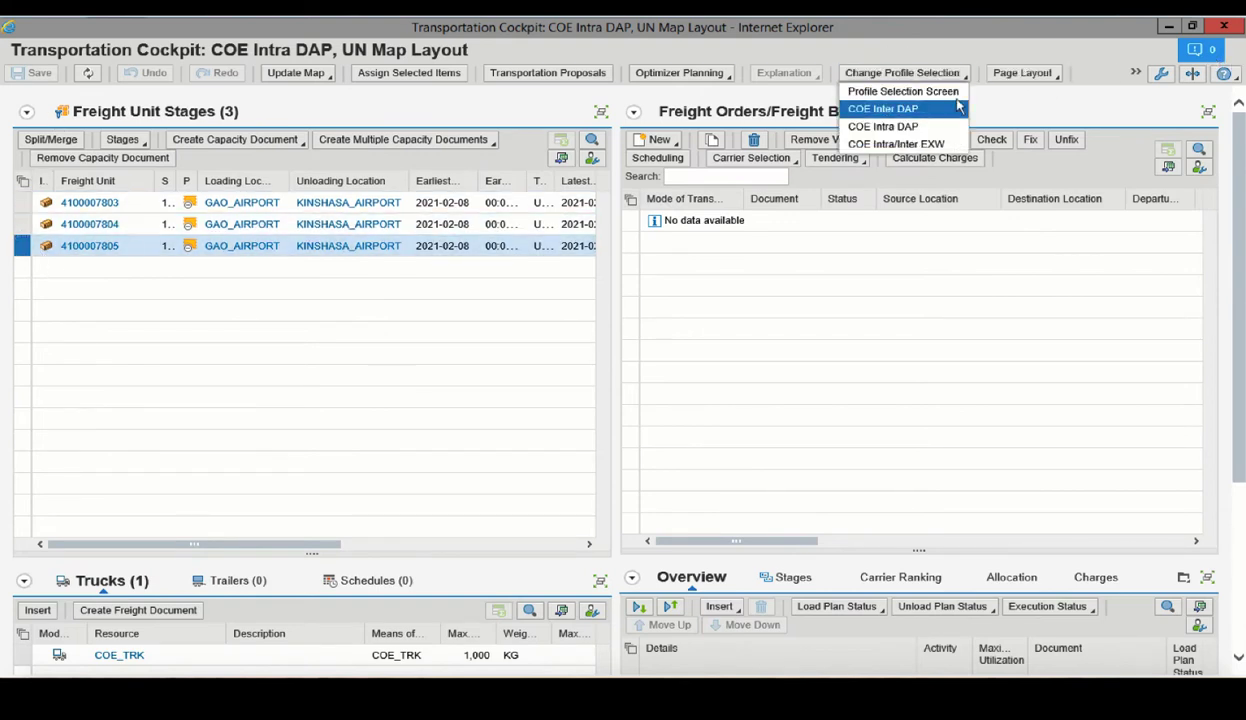
{"action": "left_click", "coordinate": [903, 91]}
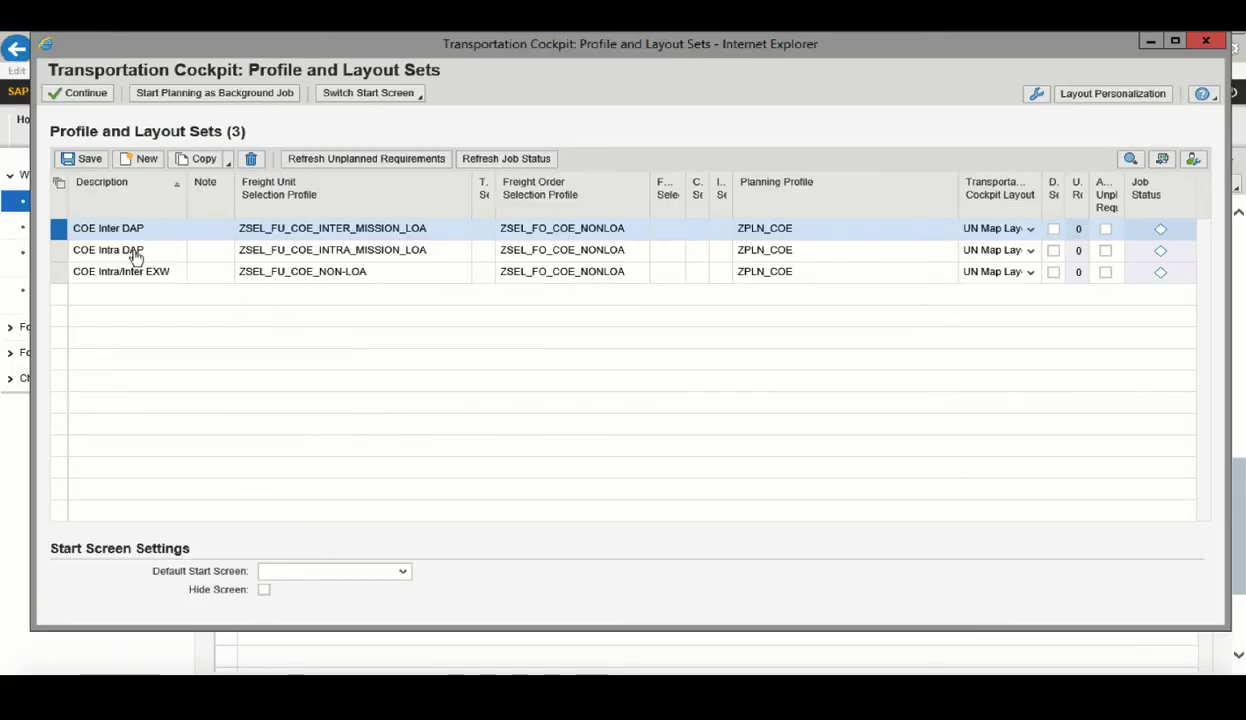
{"action": "left_click", "coordinate": [100, 231]}
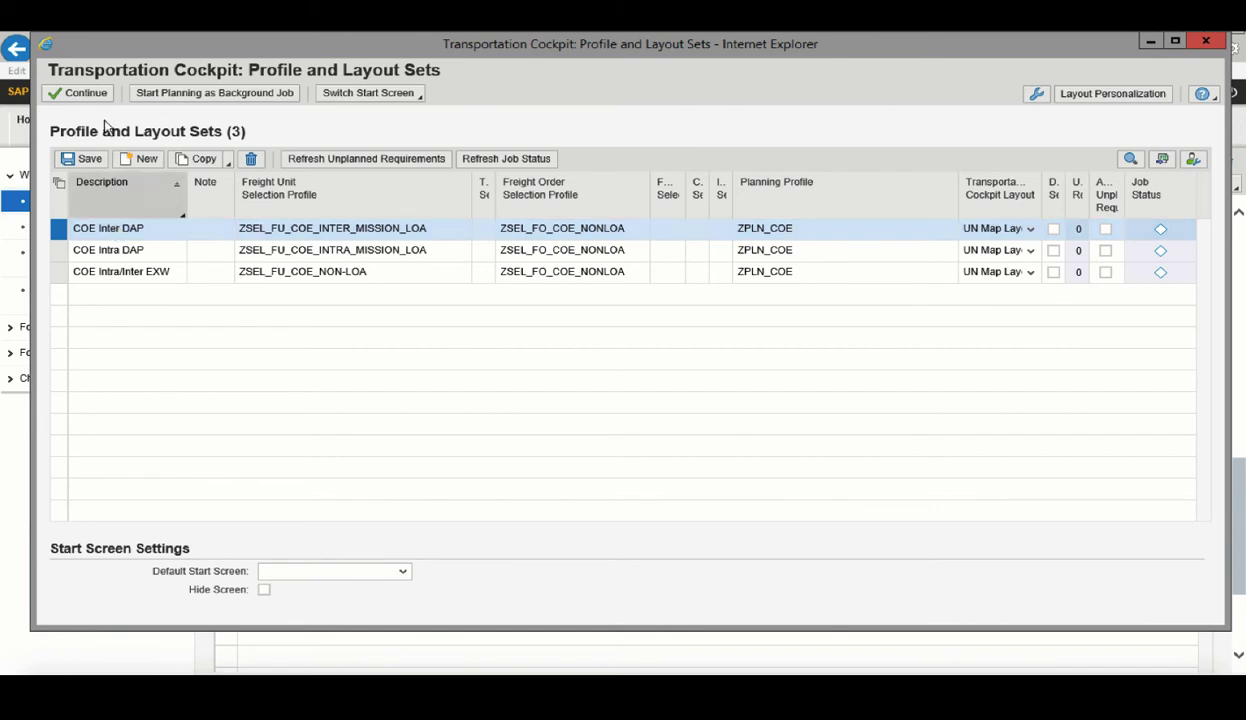
{"action": "left_click", "coordinate": [87, 94]}
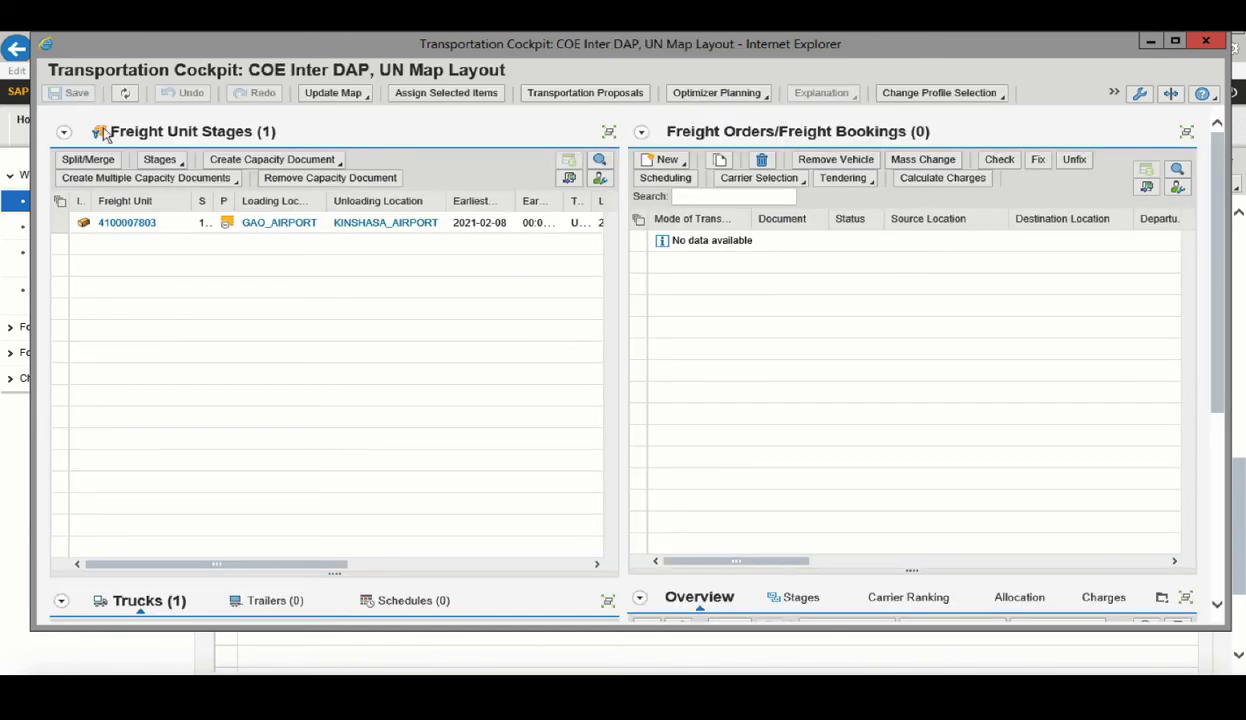
Generate transportation proposals for the freight unit from GAO_AIRPORT to KINSHASA_AIRPORT, accept the planning of Transportation Proposal 2, and save.
{"action": "left_click", "coordinate": [61, 224]}
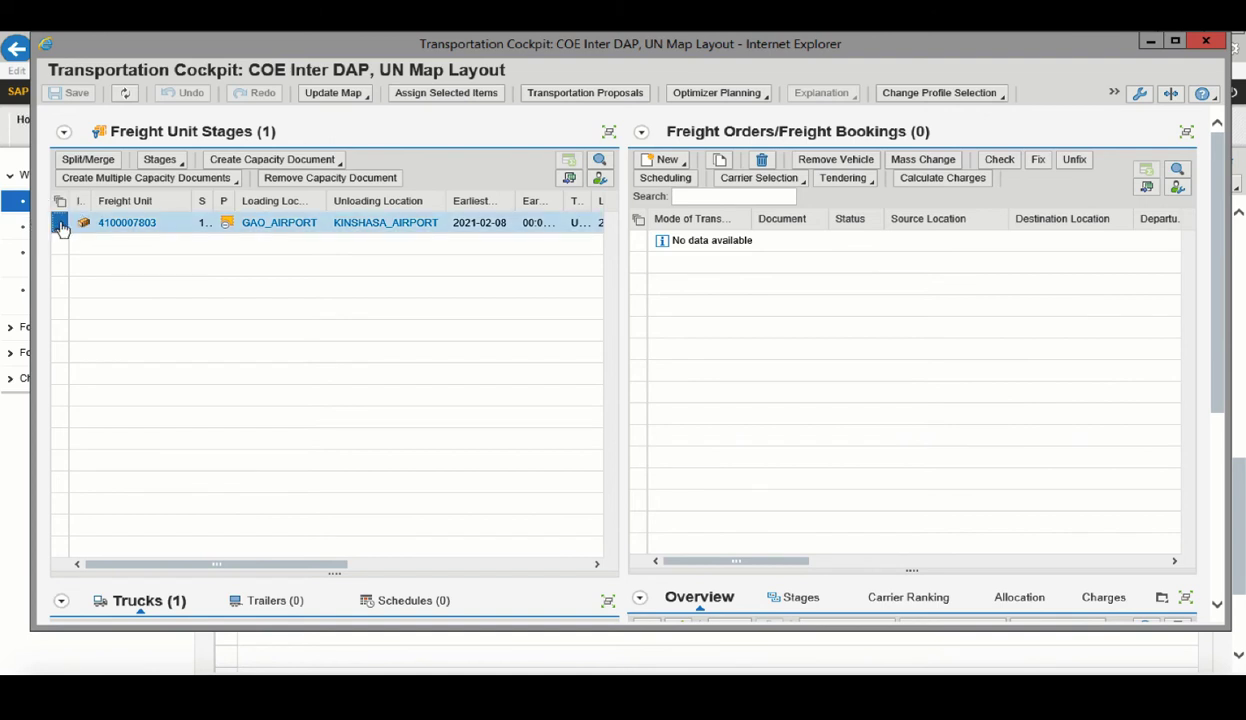
{"action": "left_click", "coordinate": [586, 96]}
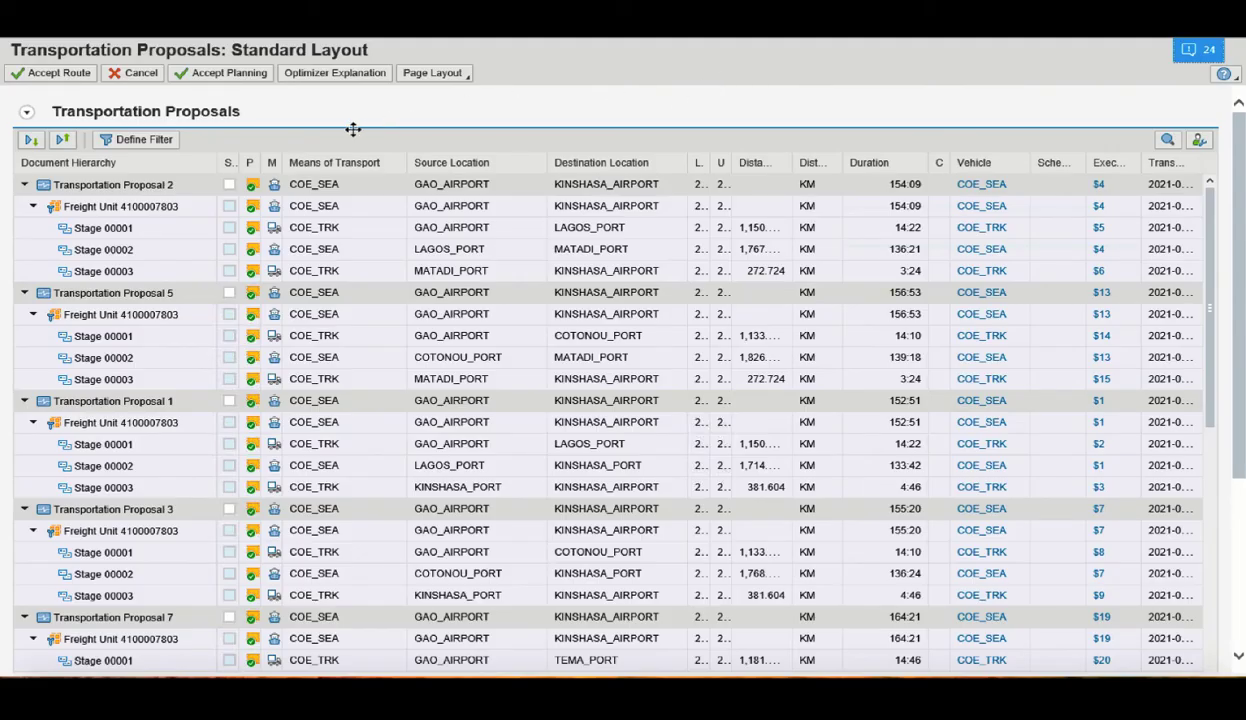
{"action": "left_click", "coordinate": [229, 186]}
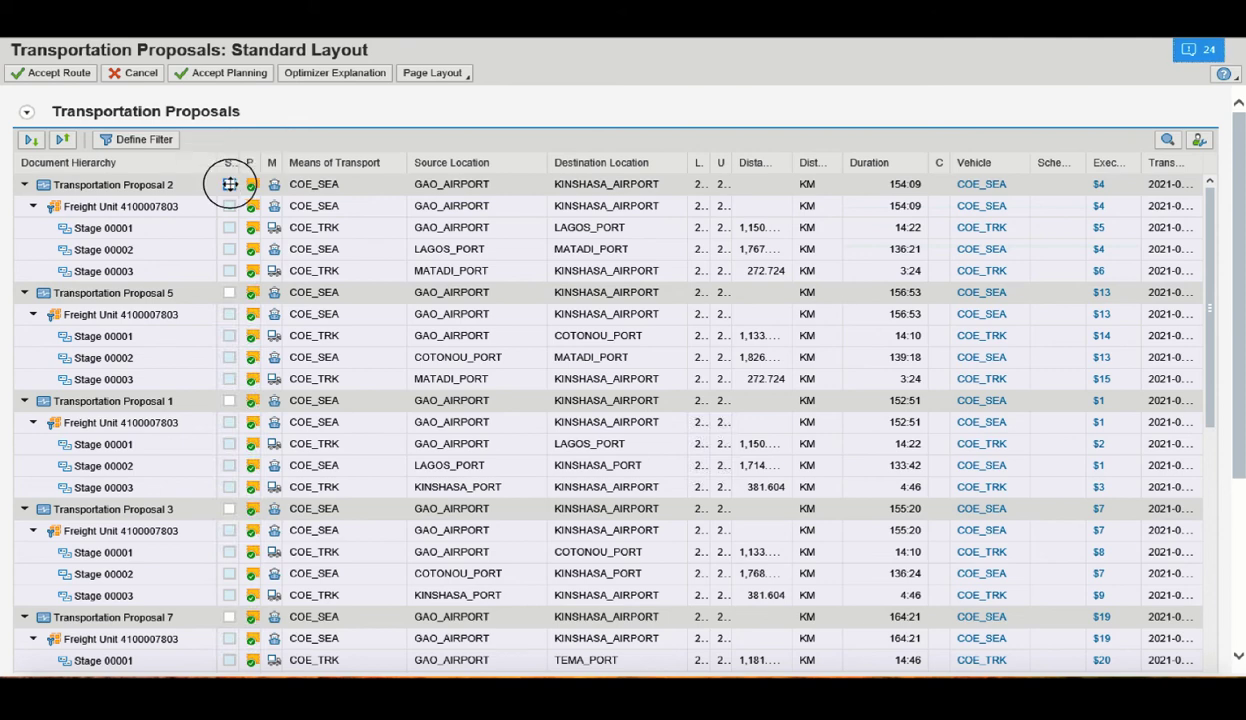
{"action": "left_click", "coordinate": [218, 78]}
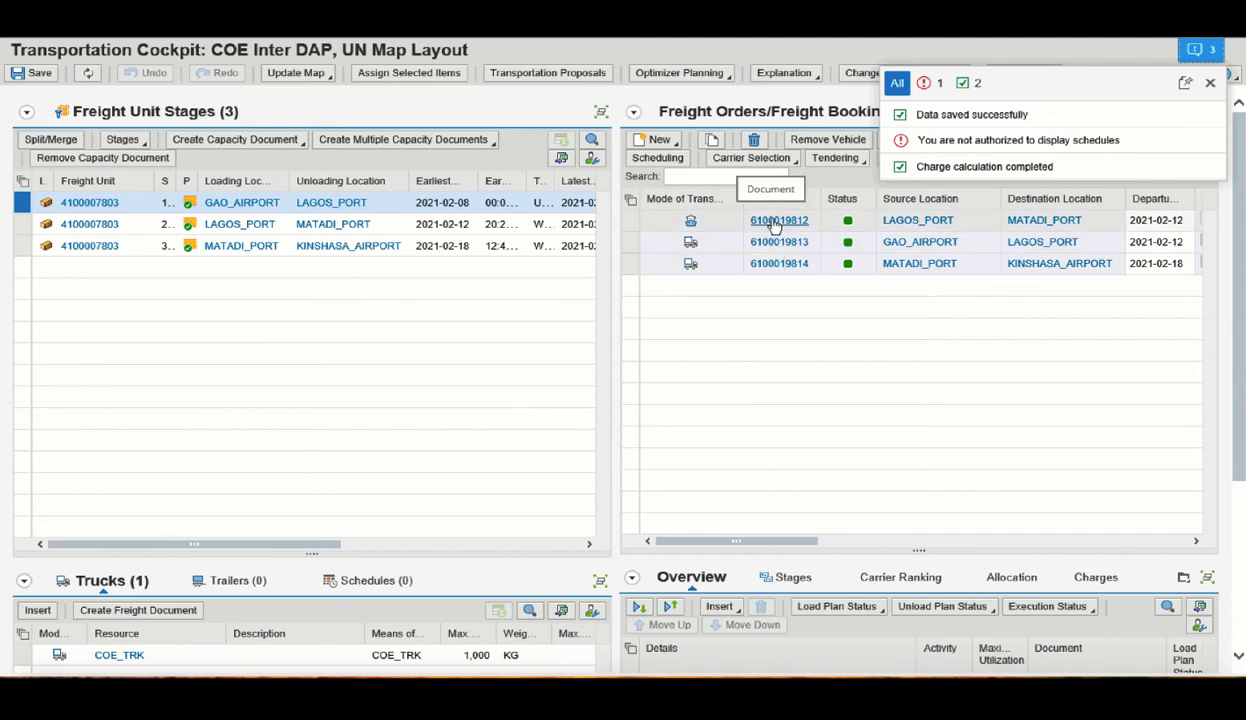
Open the sea freight order from LAGOS_PORT to MATADI_PORT and read through the document preview of its COE SOW FORM output.
{"action": "left_click", "coordinate": [775, 222]}
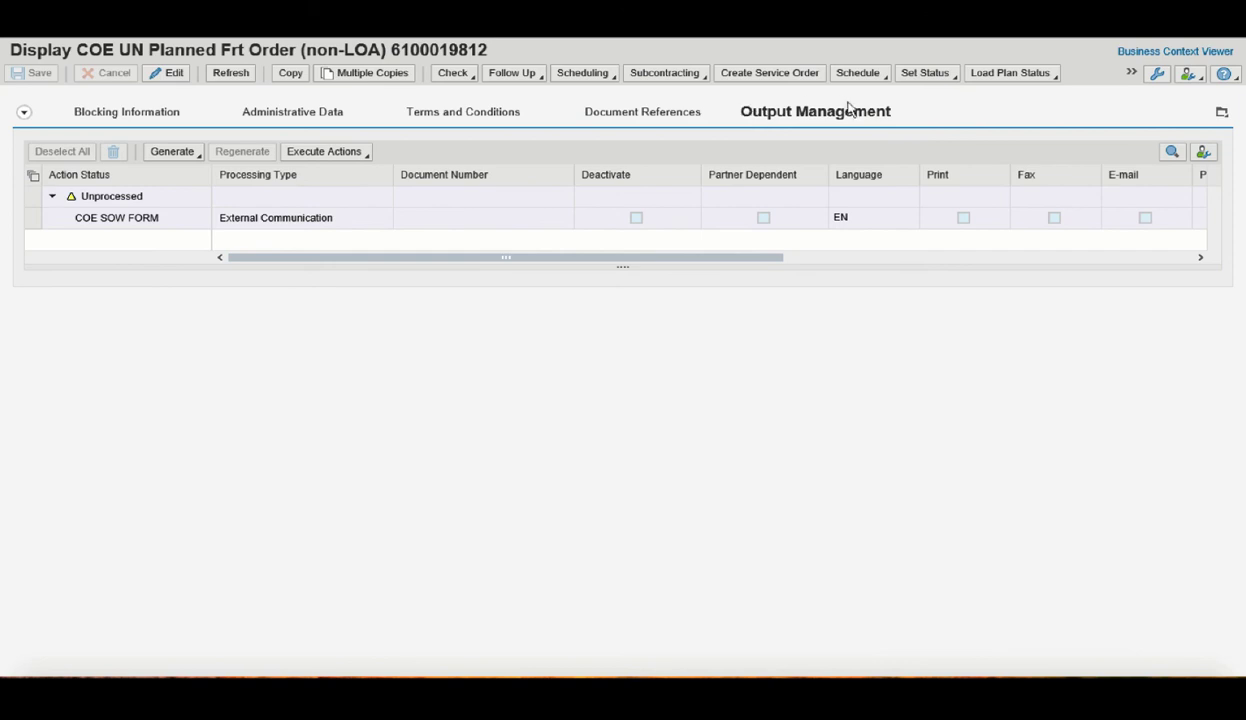
{"action": "double_click", "coordinate": [392, 48]}
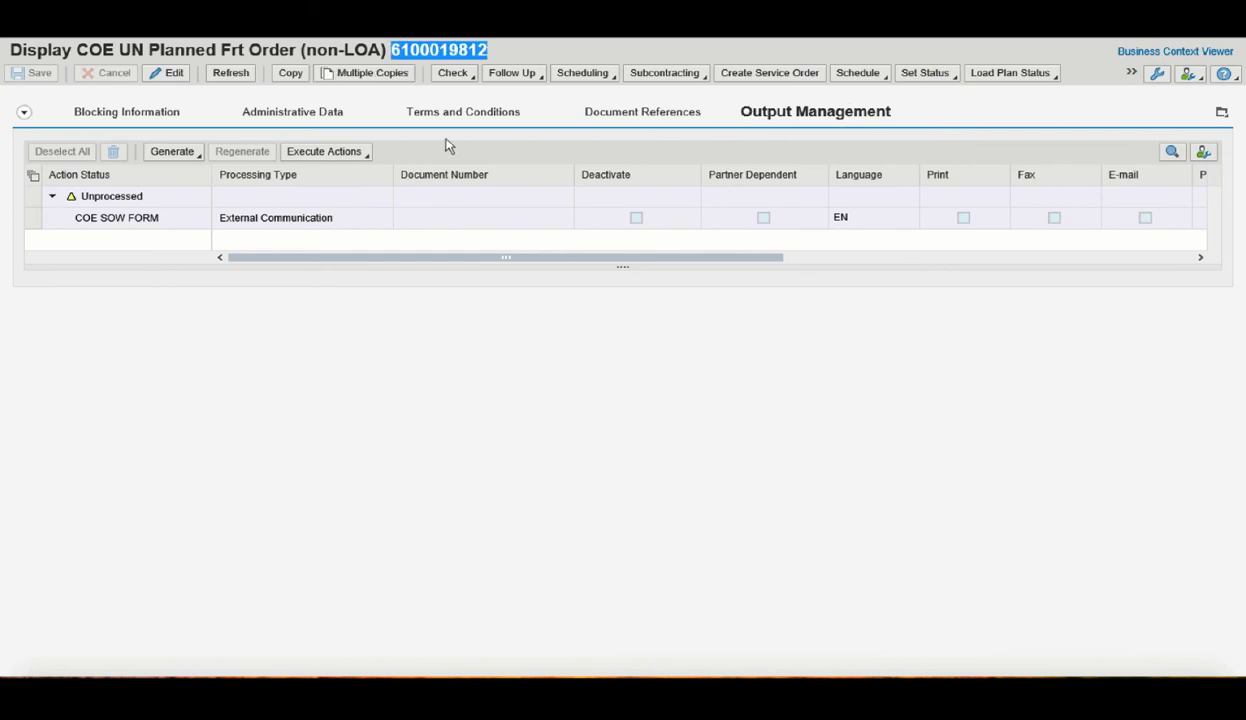
{"action": "left_click", "coordinate": [34, 220]}
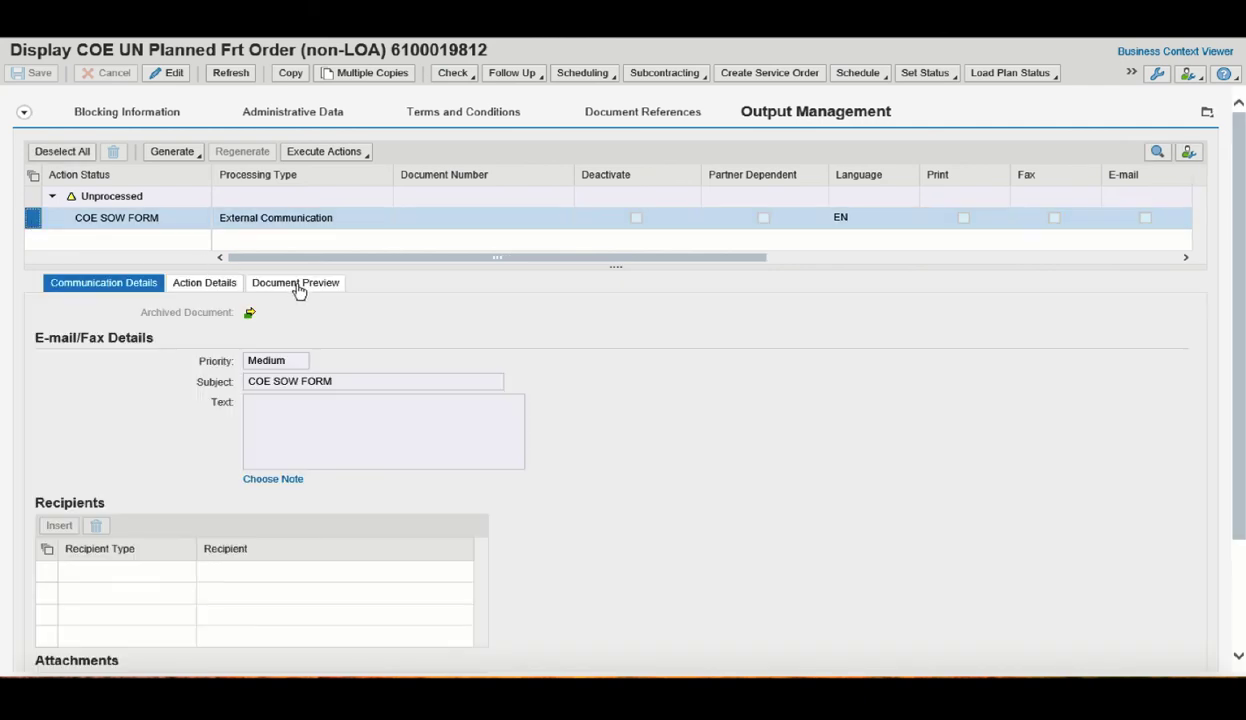
{"action": "left_click", "coordinate": [300, 285]}
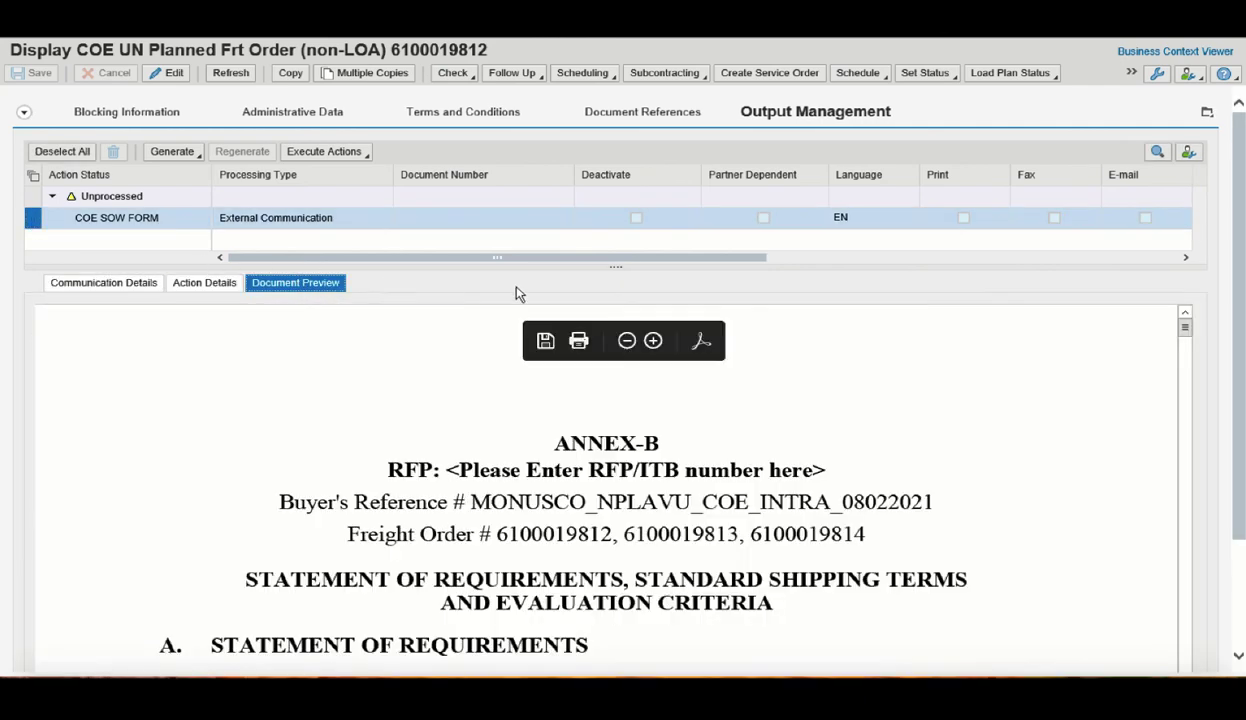
{"action": "left_click_drag", "start_coordinate": [1236, 253], "coordinate": [1241, 342]}
{"action": "mouse_move", "coordinate": [1185, 190]}
{"action": "left_mouse_down"}
{"action": "mouse_move", "coordinate": [1188, 222]}
{"action": "mouse_move", "coordinate": [1185, 189]}
{"action": "left_mouse_up"}
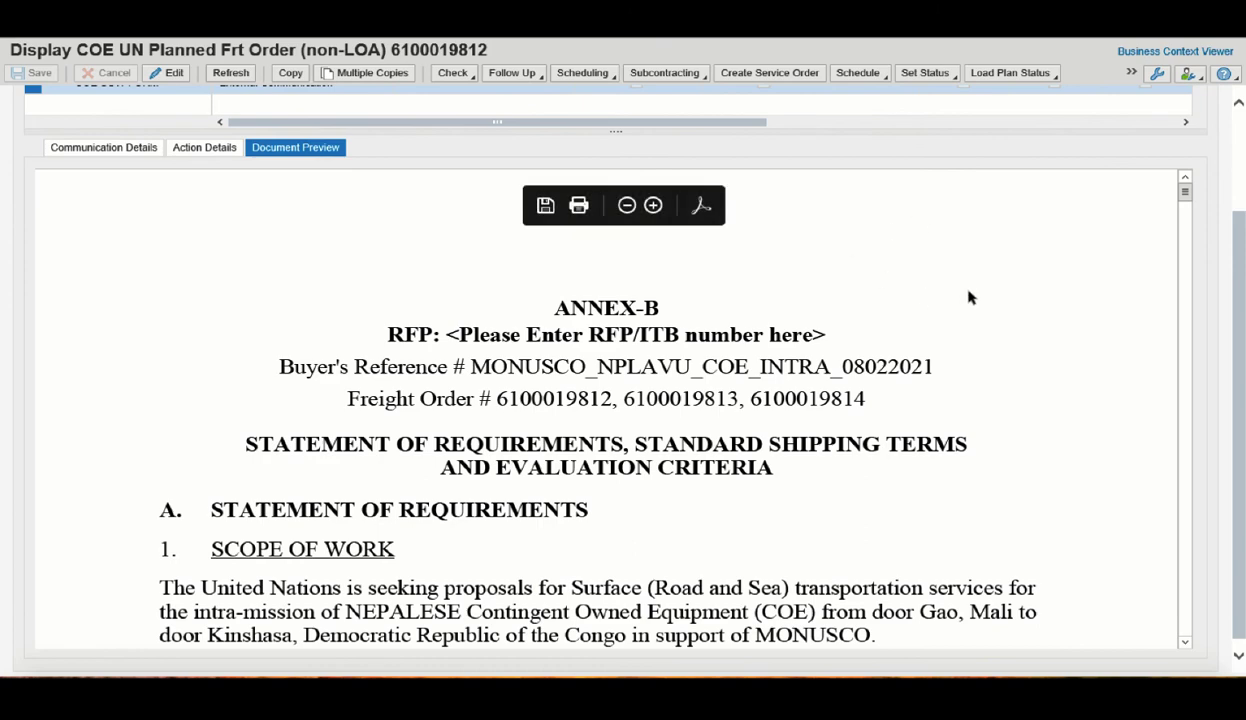
{"action": "left_click_drag", "start_coordinate": [1185, 191], "coordinate": [1185, 207]}
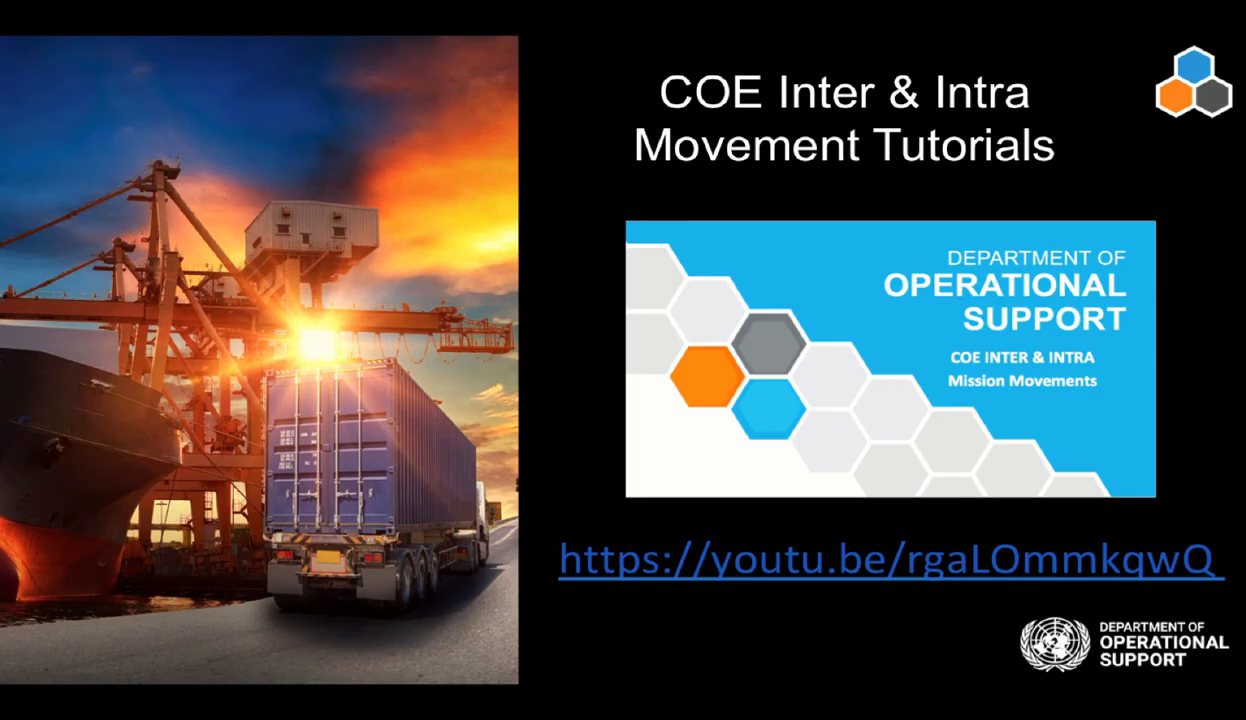